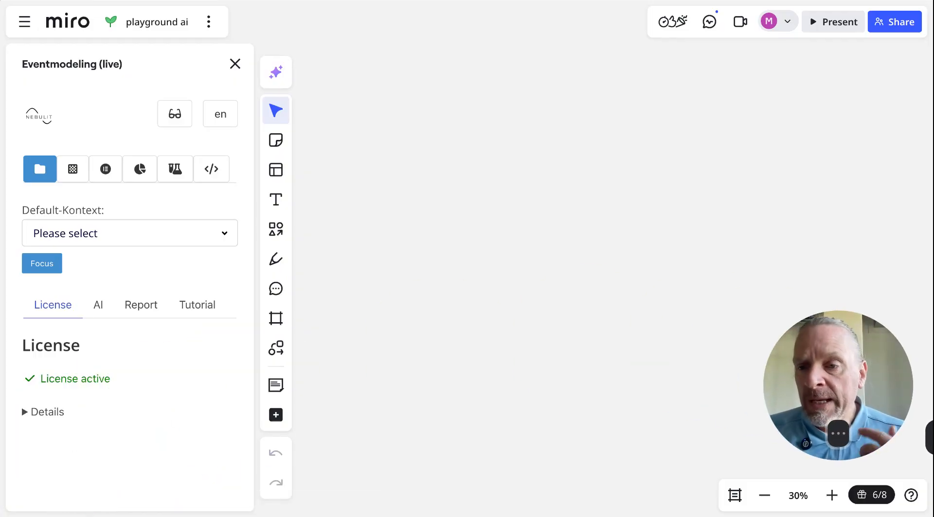
- Place an event element on the empty board and name it "Product added"
click(73, 169)
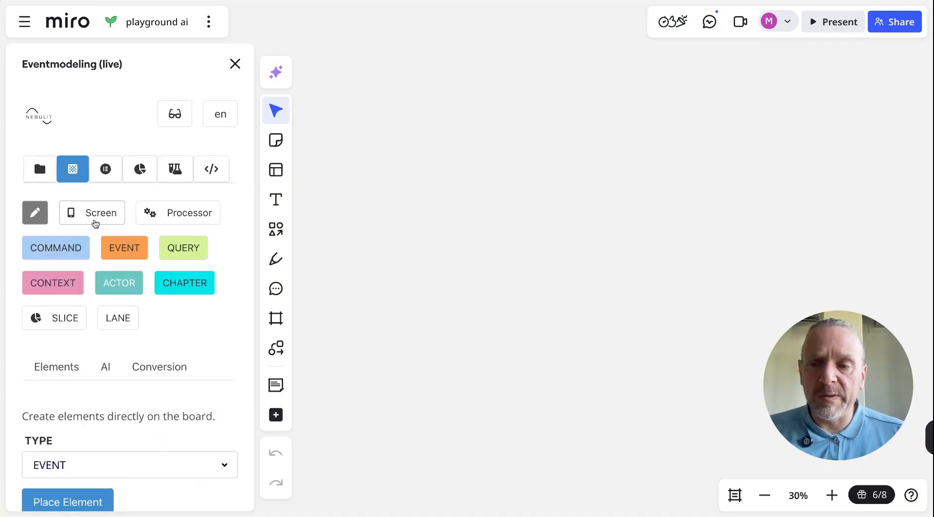
click(146, 246)
click(447, 253)
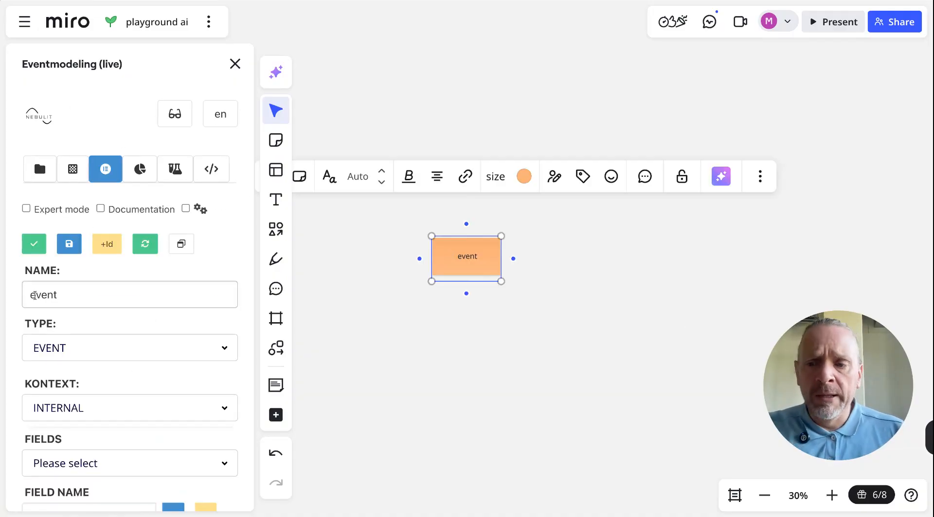
double_click(76, 287)
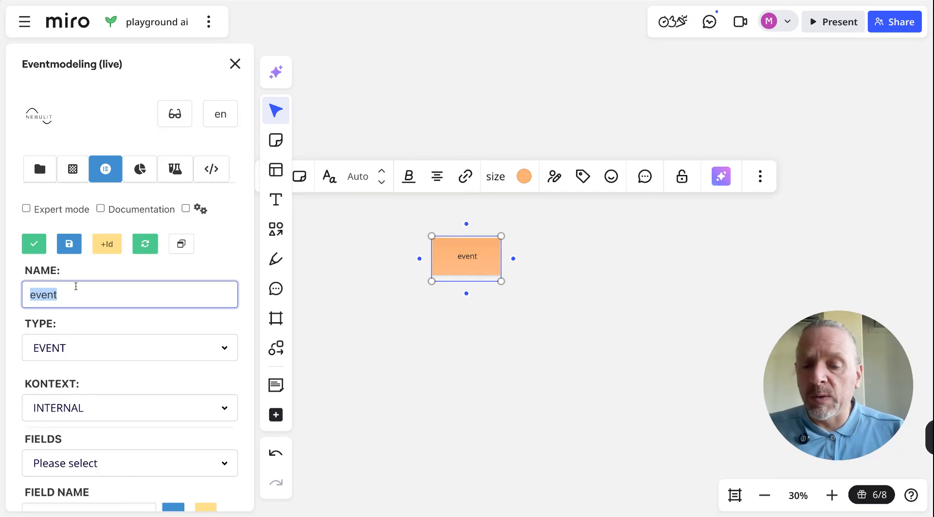
text(Product added)
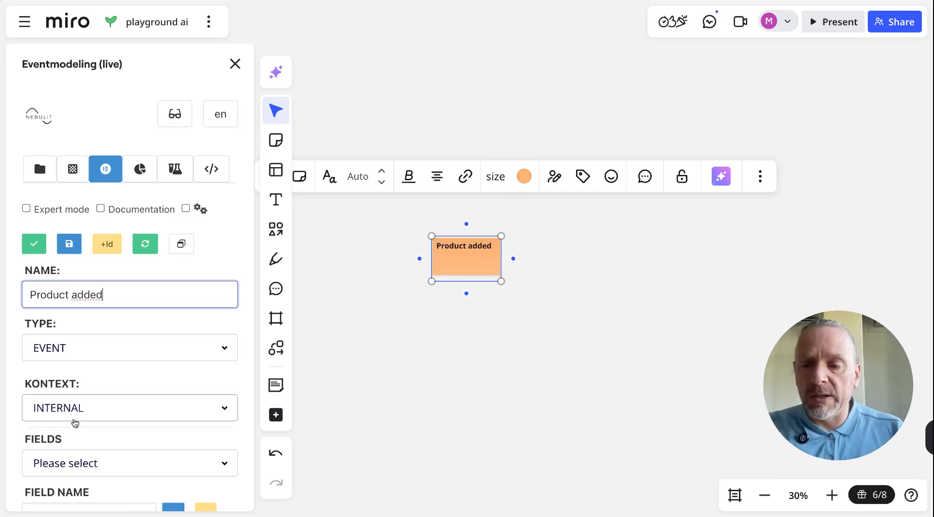
- Add the fields productId, name and price to the "Product added" event
scroll(85, 416, down, 3)
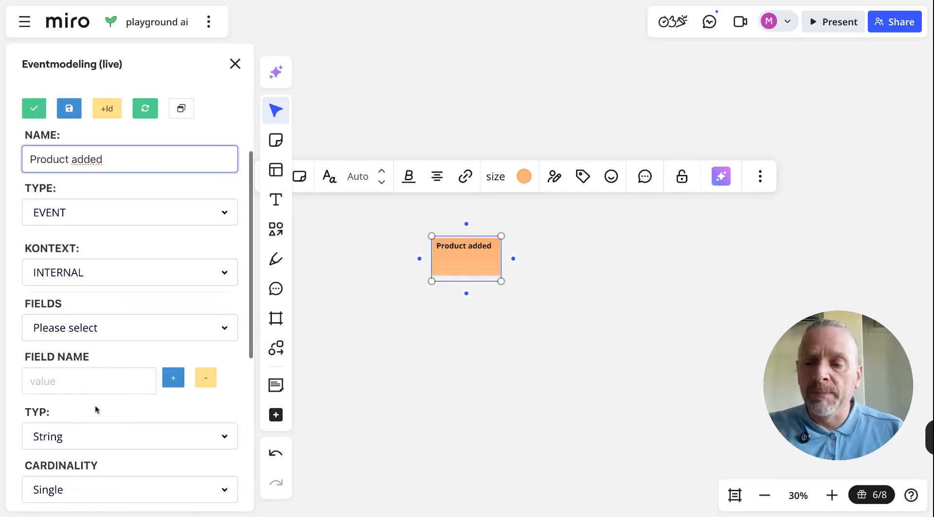
click(104, 388)
text(product)
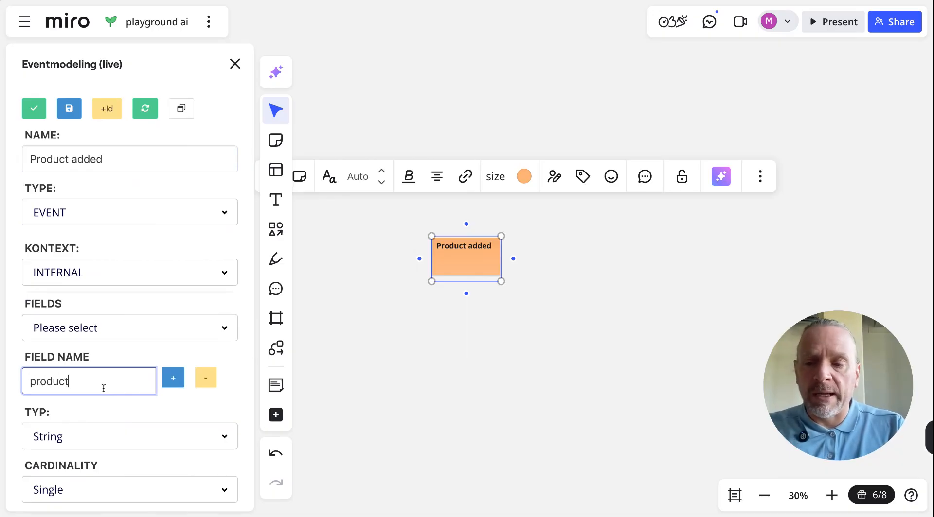
text(Id)
key(Return)
text(name)
key(Return)
text(pr)
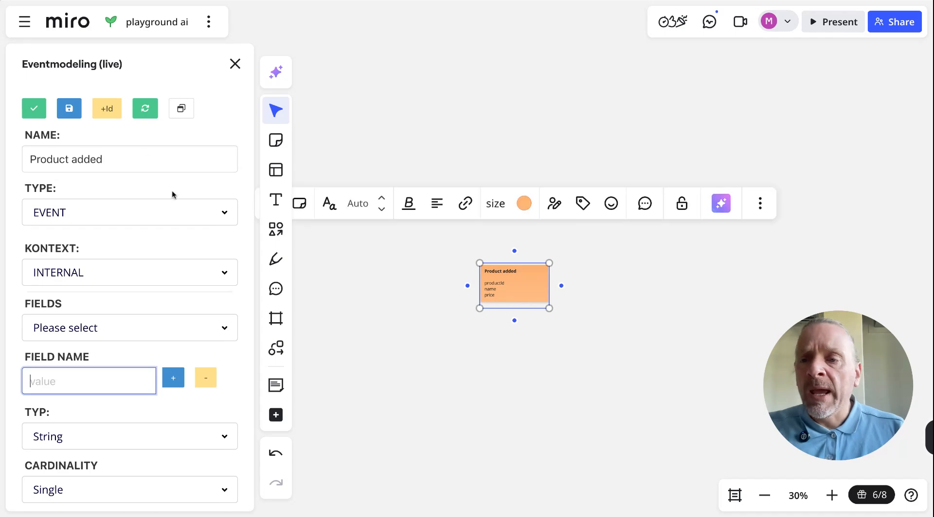
- Generate a State-Change pattern from the "Product added" event and enclose its elements in a slice border
scroll(171, 191, up, 3)
click(138, 171)
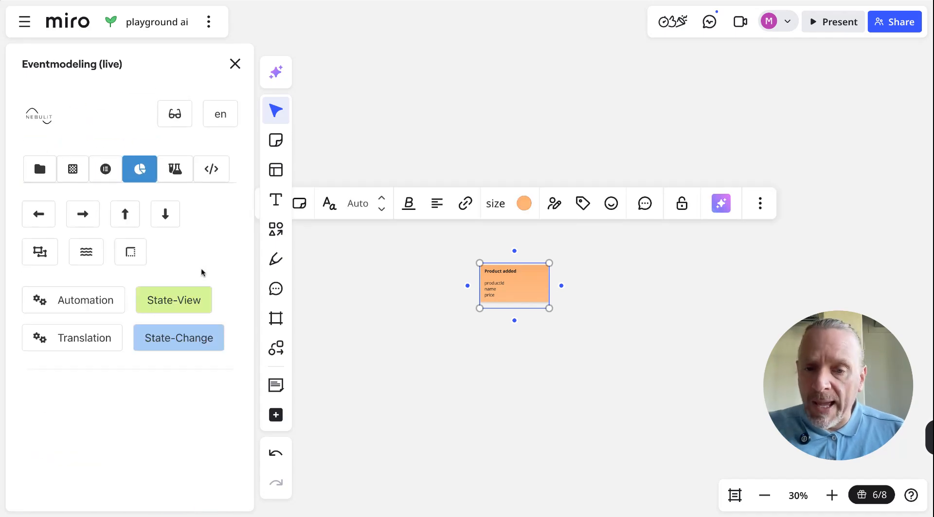
click(189, 340)
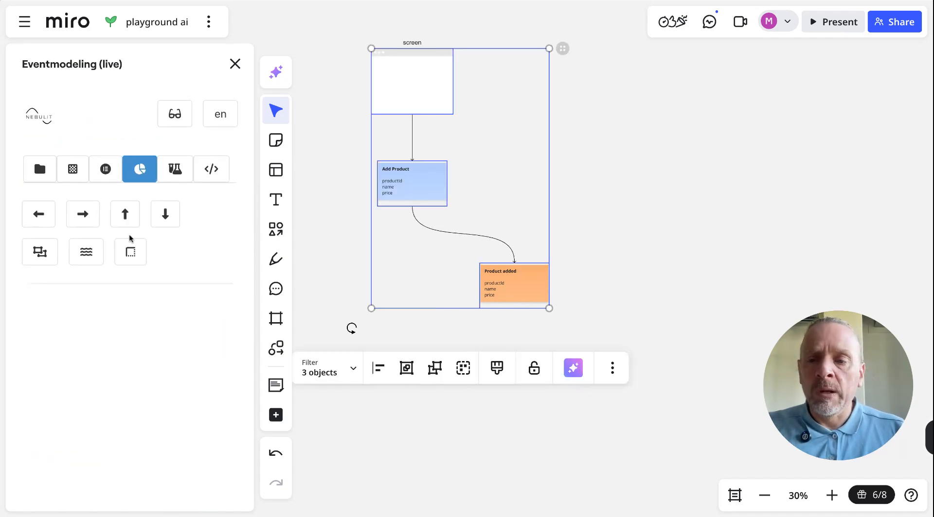
click(130, 252)
click(671, 191)
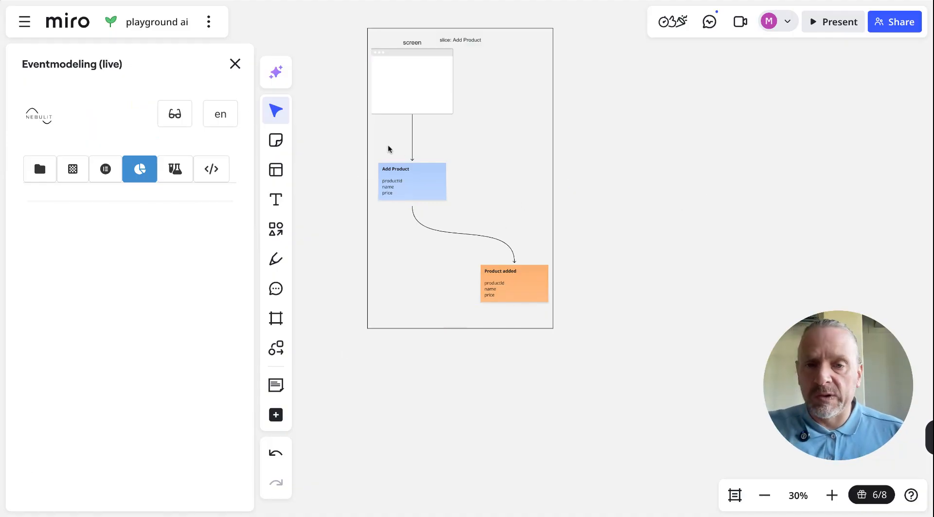
- Delete the placeholder screen from the Add Product slice and open the screen sketch editor
click(412, 106)
key(Delete)
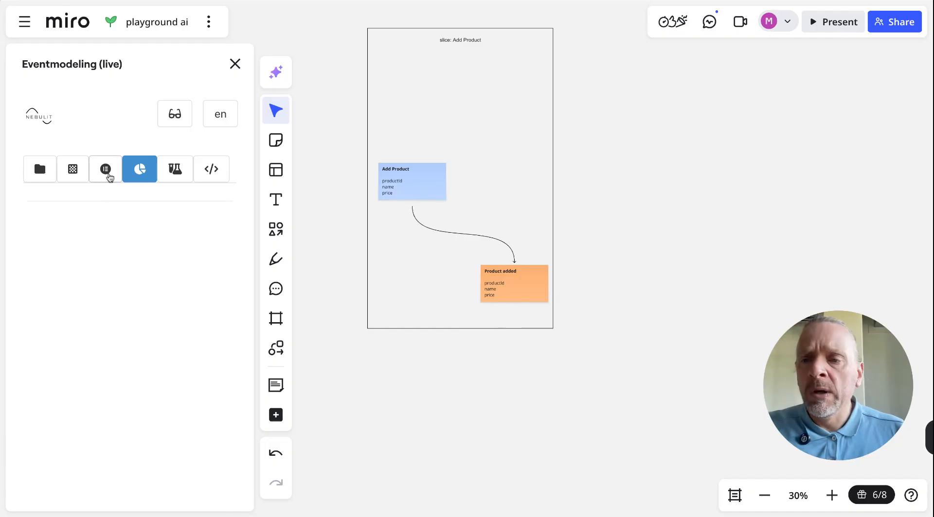
click(72, 171)
click(46, 216)
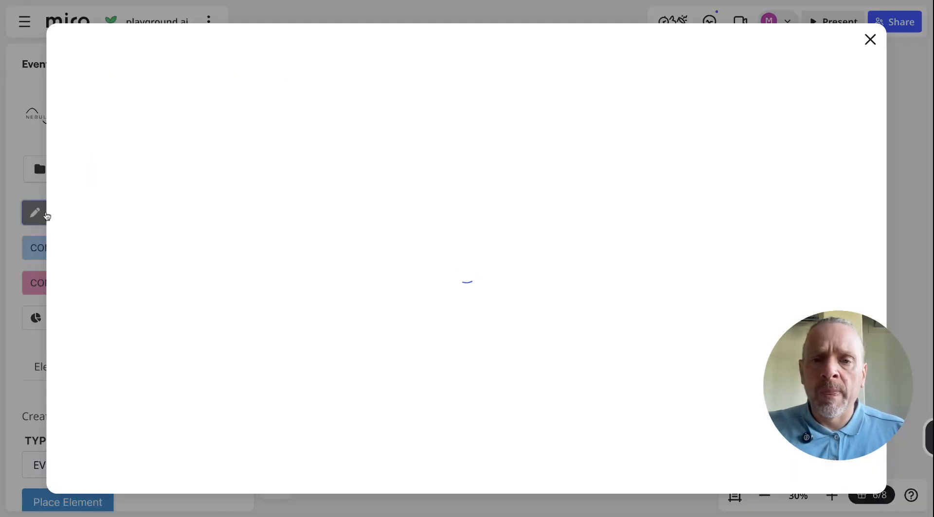
- Draw a large rectangular form frame with three stacked input boxes inside it
click(567, 479)
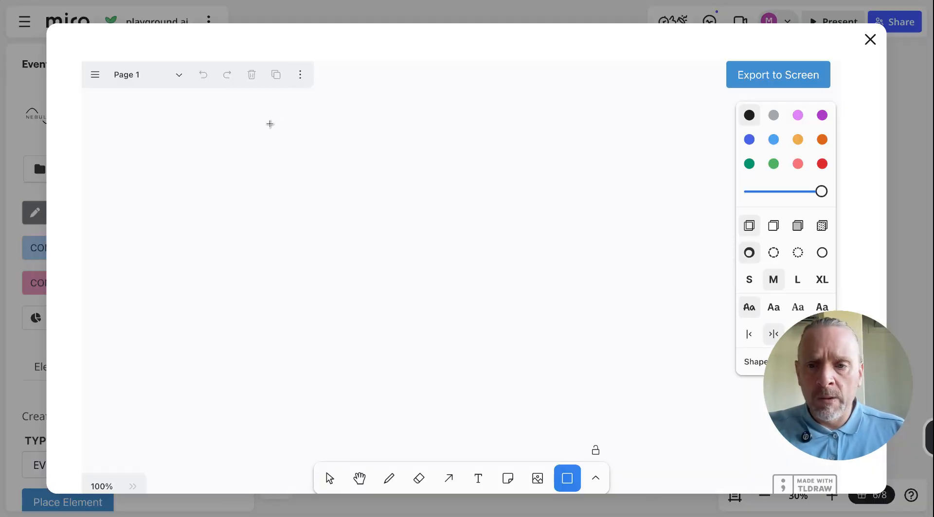
mouse_move(181, 140)
mouse_down()
mouse_move(402, 242)
mouse_move(665, 435)
mouse_up()
click(574, 480)
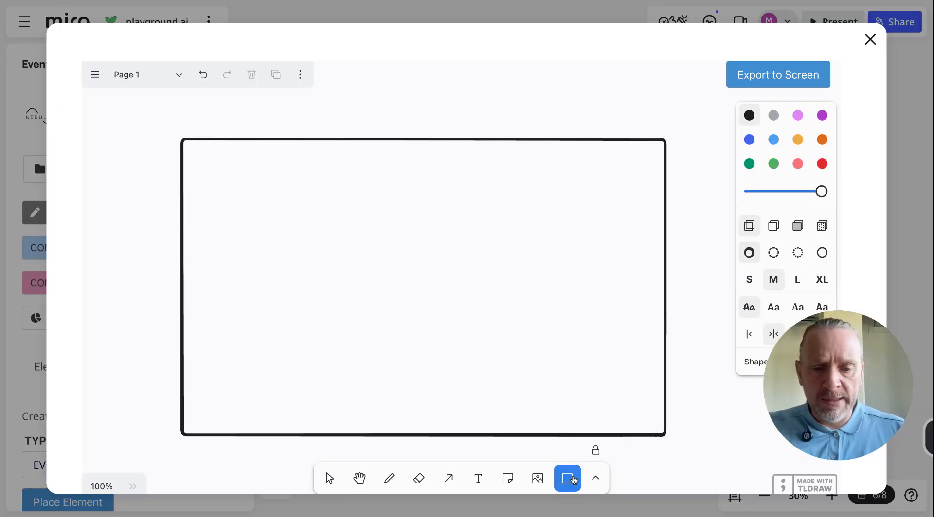
drag(329, 194, 586, 228)
click(567, 479)
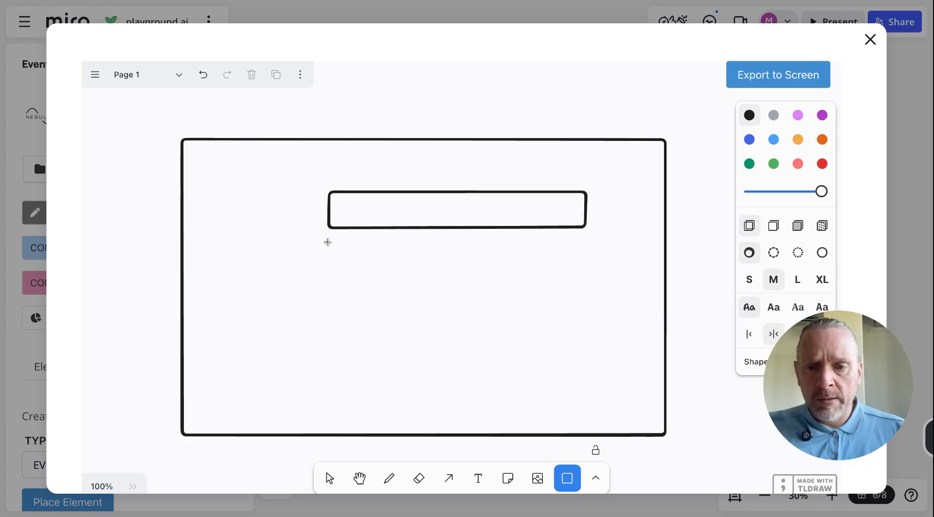
mouse_move(327, 242)
mouse_down()
mouse_move(527, 267)
mouse_move(573, 286)
mouse_move(586, 276)
mouse_up()
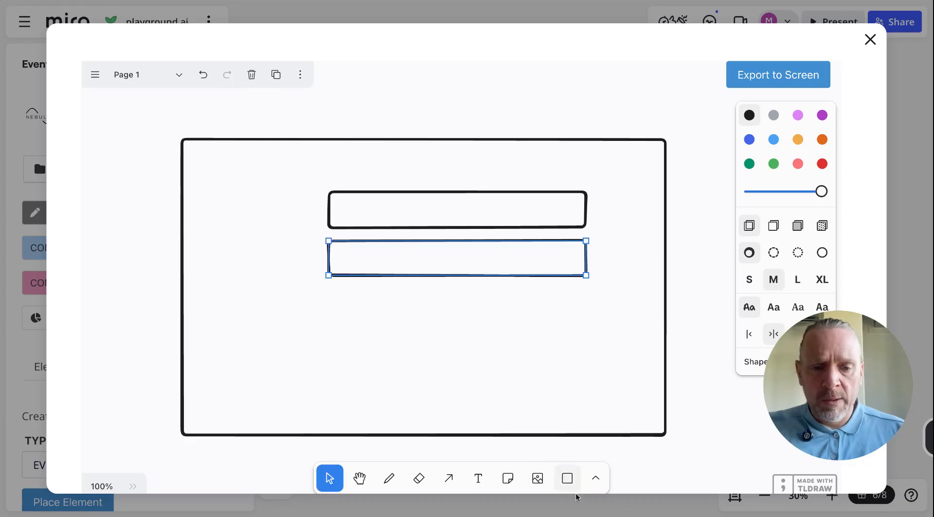
click(567, 479)
drag(332, 288, 589, 325)
- Label the three input boxes "product id", "name" and "price" from top to bottom
double_click(228, 213)
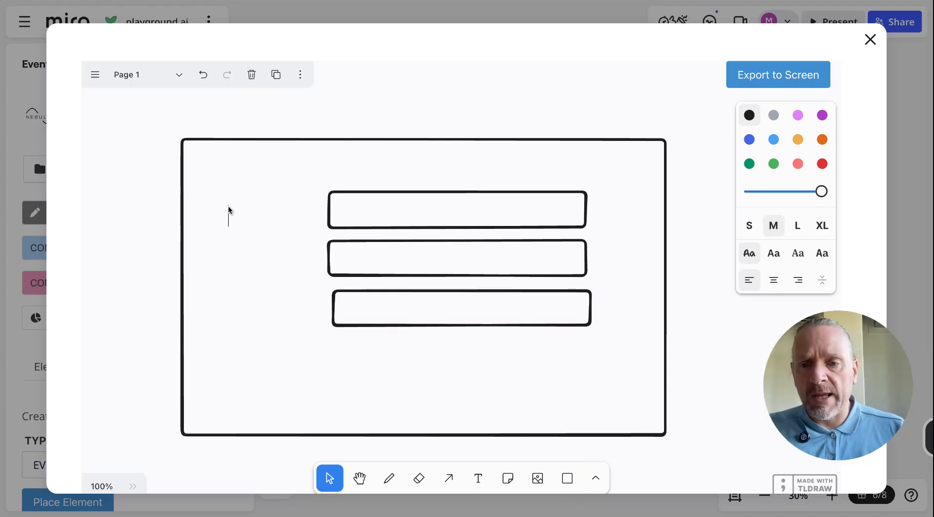
text(product id)
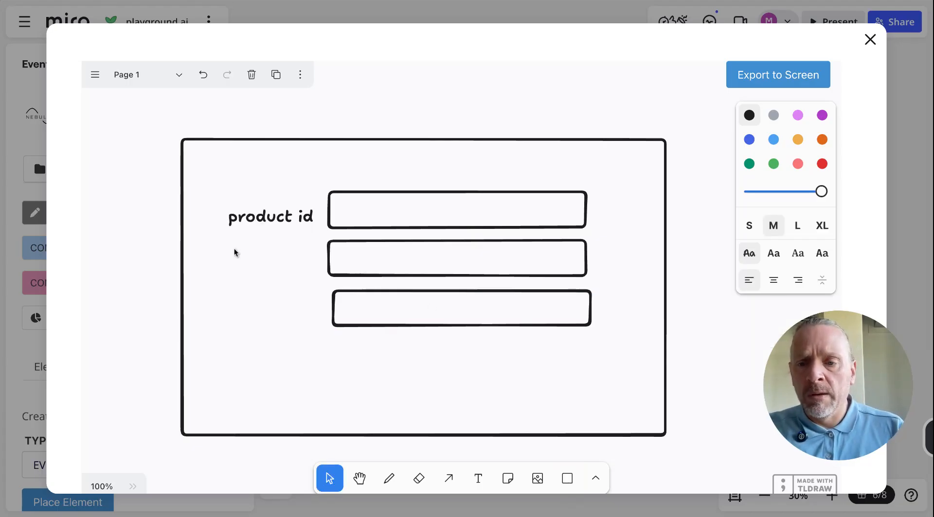
double_click(236, 261)
text(name)
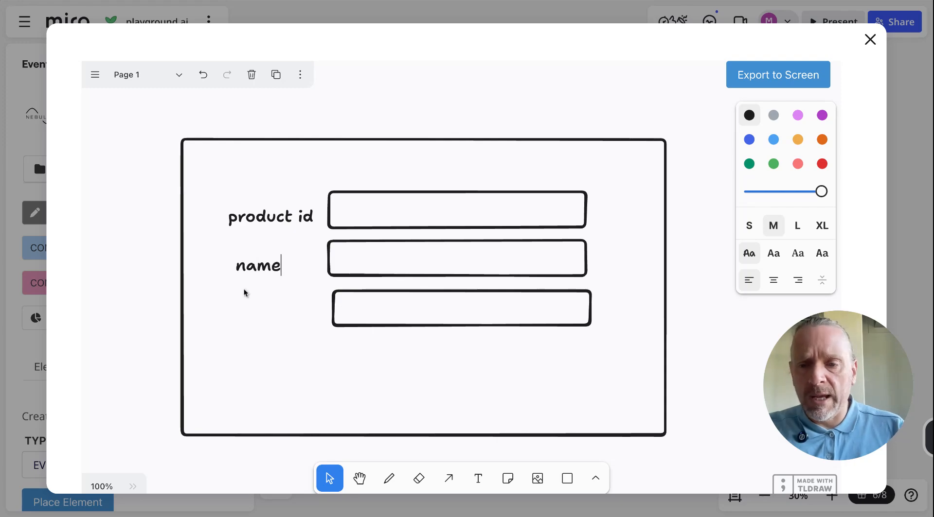
click(239, 320)
double_click(239, 319)
text(price)
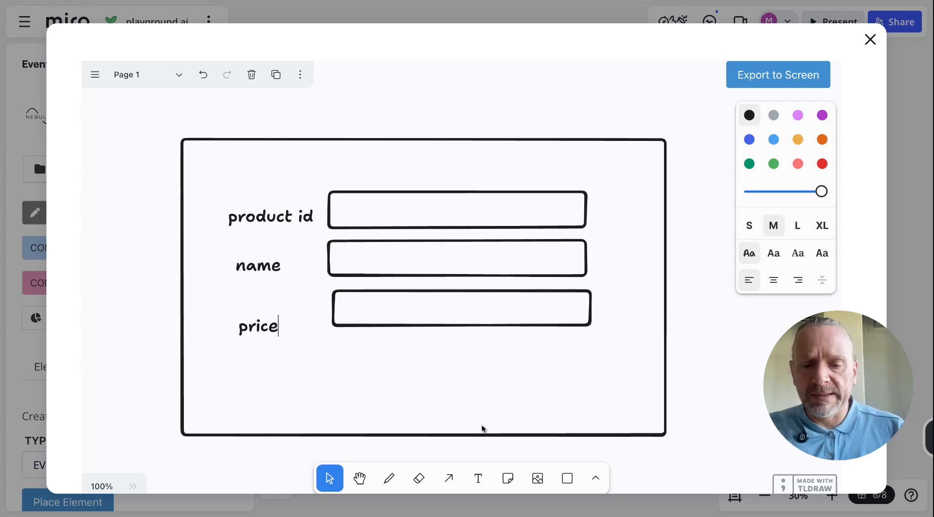
- Draw a pattern-filled "save" button in the form's lower-right corner and export the sketch as a screen to the board
click(567, 478)
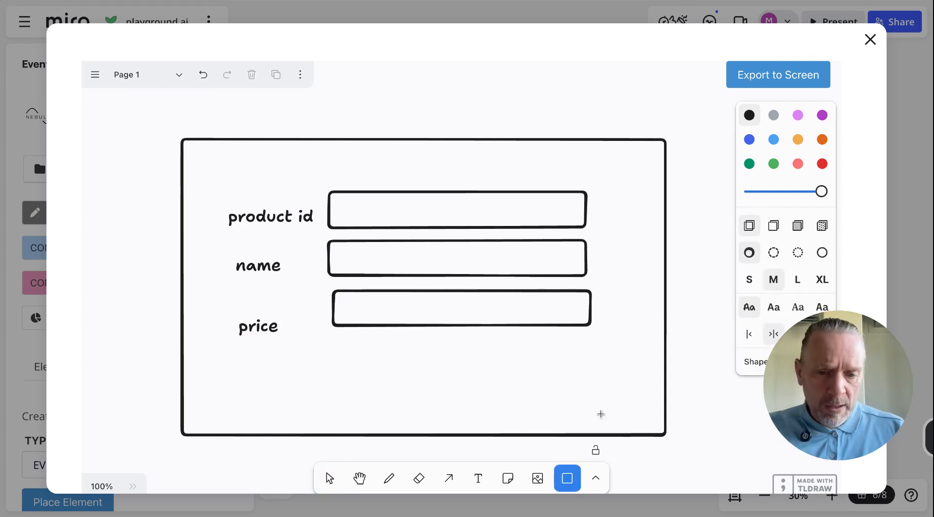
mouse_move(519, 380)
mouse_down()
mouse_move(631, 409)
mouse_move(639, 421)
mouse_up()
text(save)
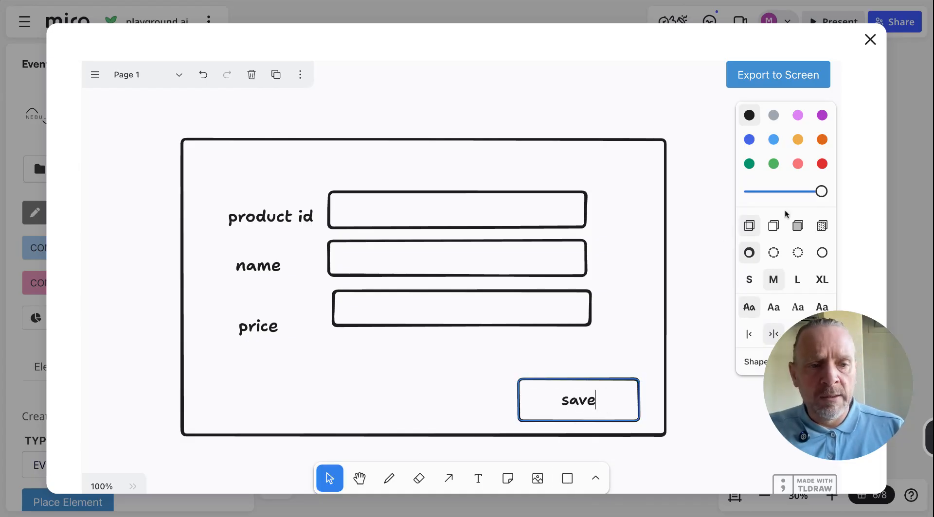
click(822, 225)
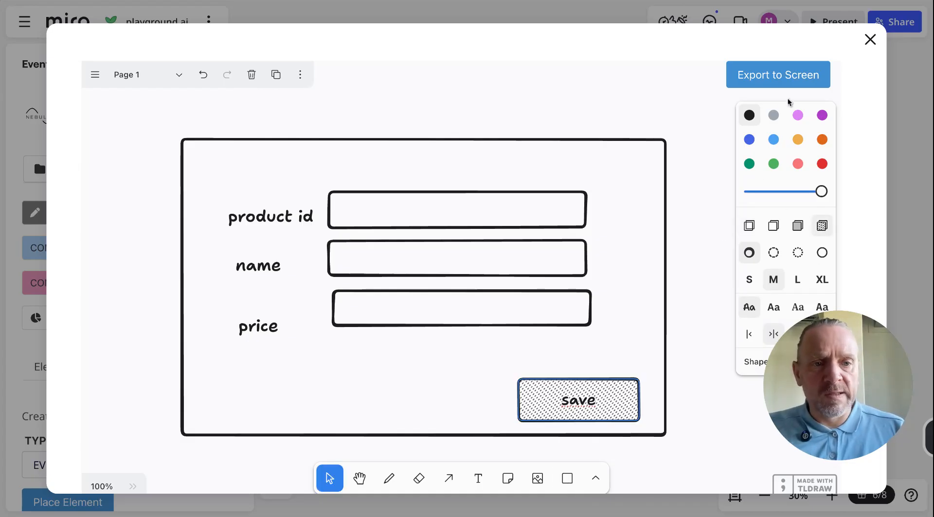
click(792, 82)
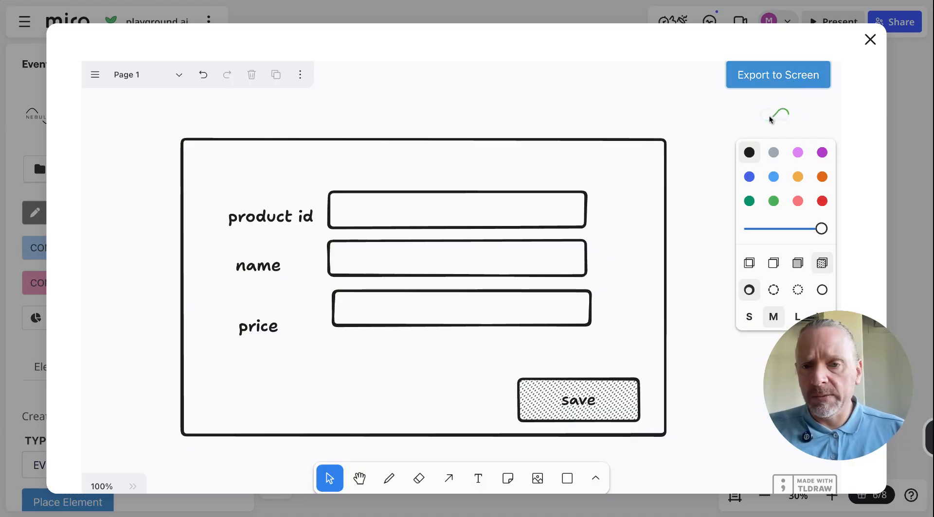
click(870, 39)
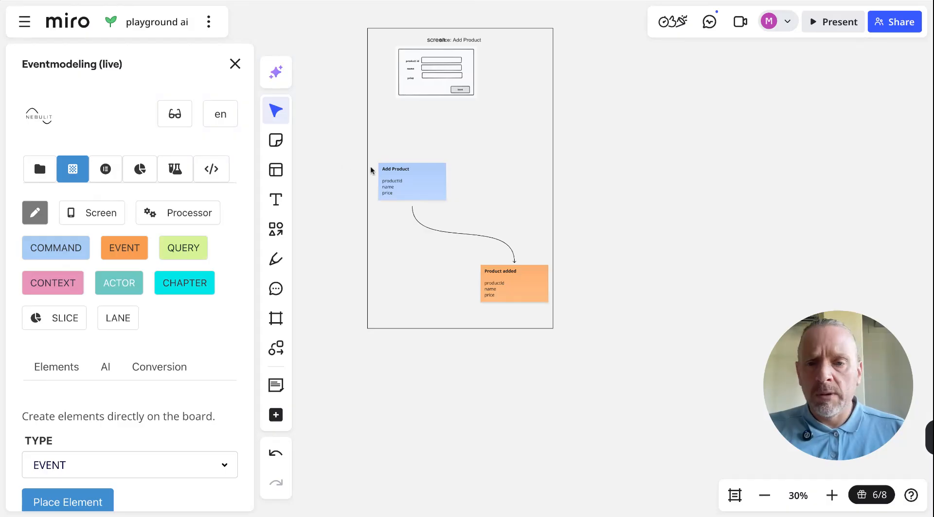
- Connect the sketched screen to the Add Product command and shift the command right, beneath the screen
click(447, 80)
drag(441, 98, 438, 114)
drag(381, 198, 419, 198)
click(456, 111)
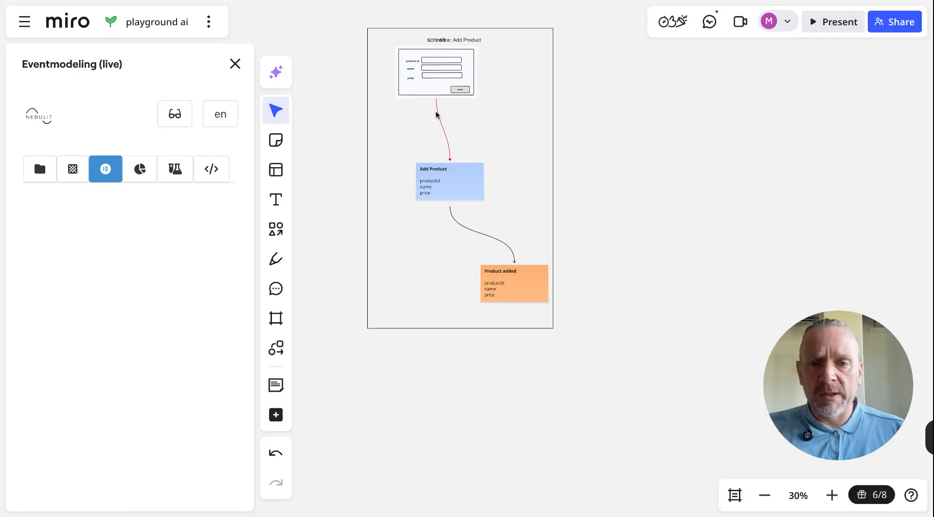
click(437, 115)
click(59, 296)
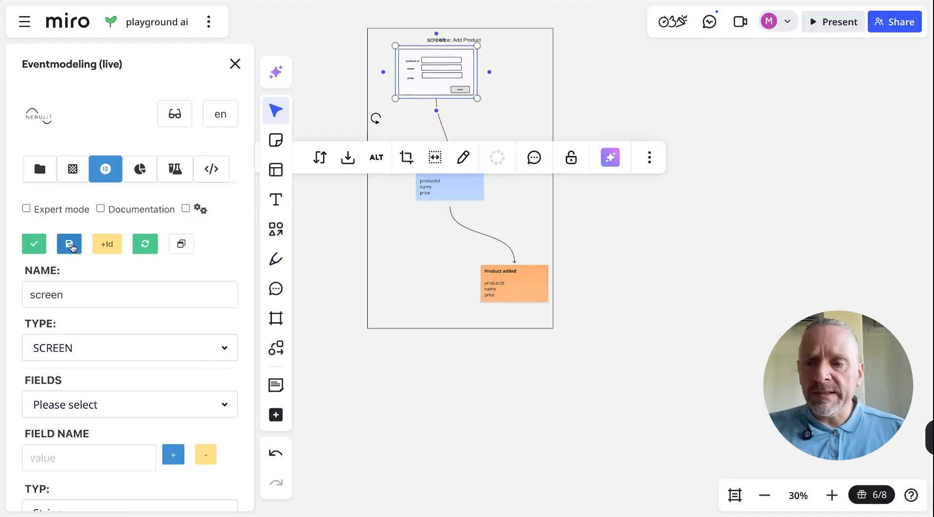
click(70, 171)
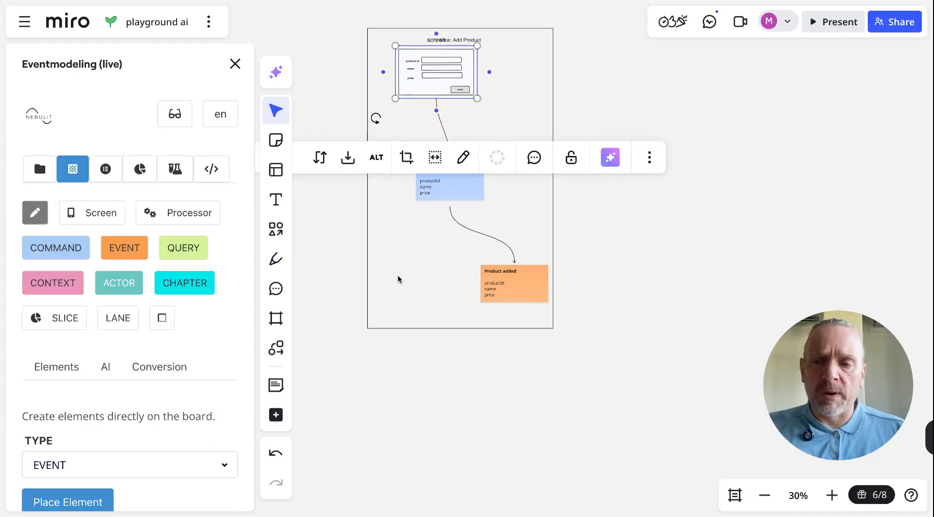
- Generate a State-View slice from the "Product added" event
click(496, 281)
click(141, 168)
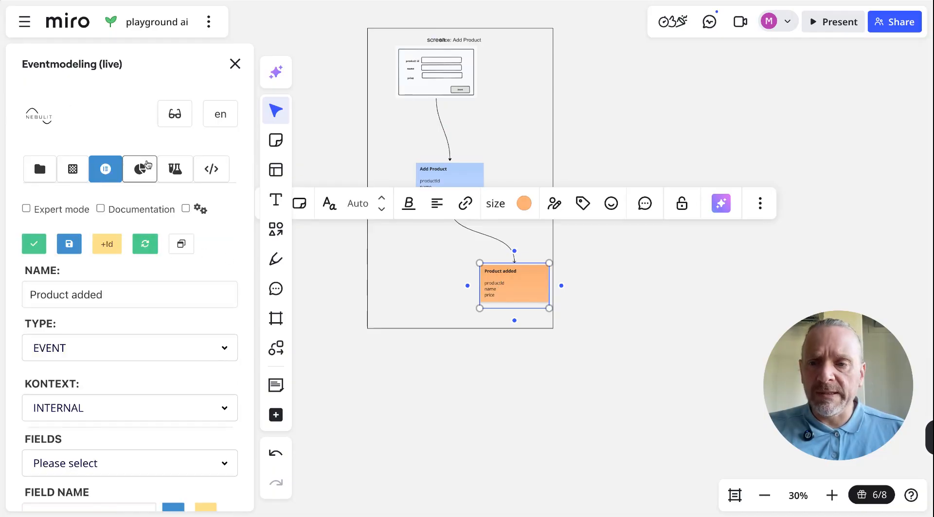
click(158, 299)
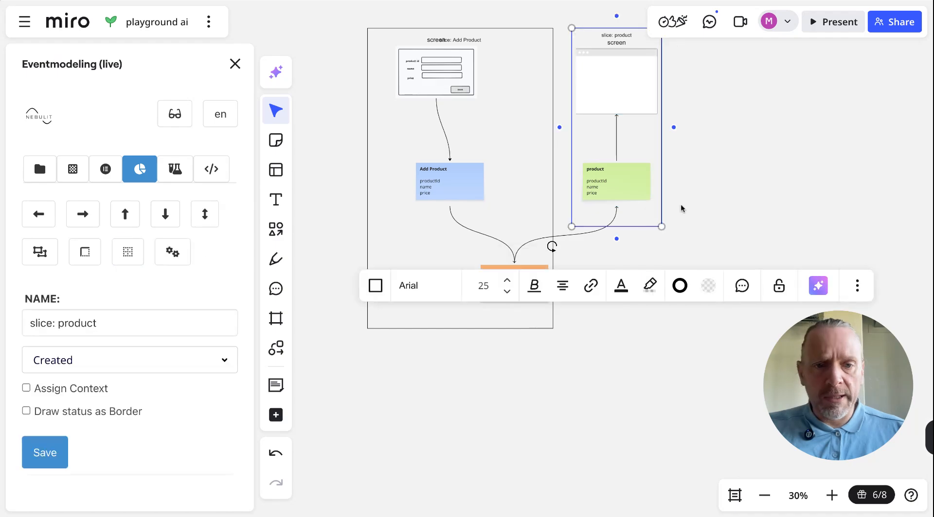
- Rename the green product read model to "All Products", mark it as a List and save it
click(615, 189)
click(105, 169)
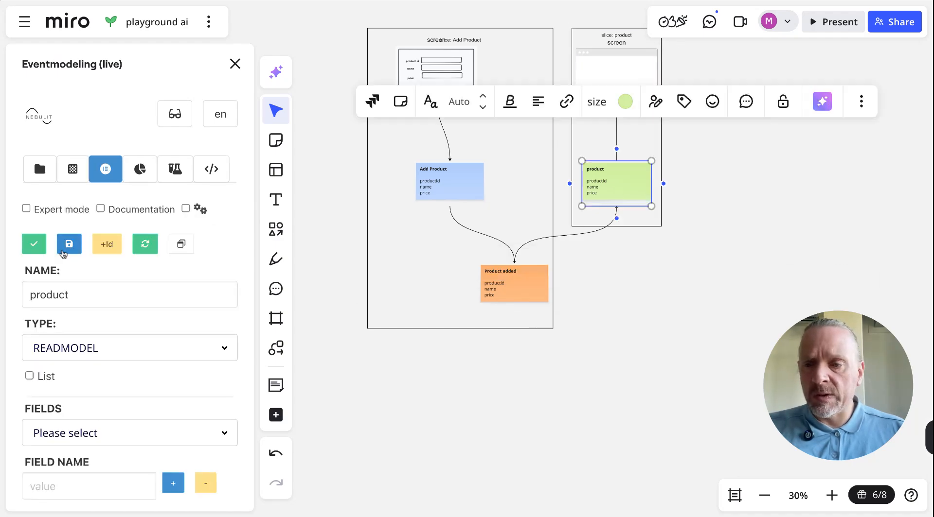
double_click(47, 285)
text(All Products)
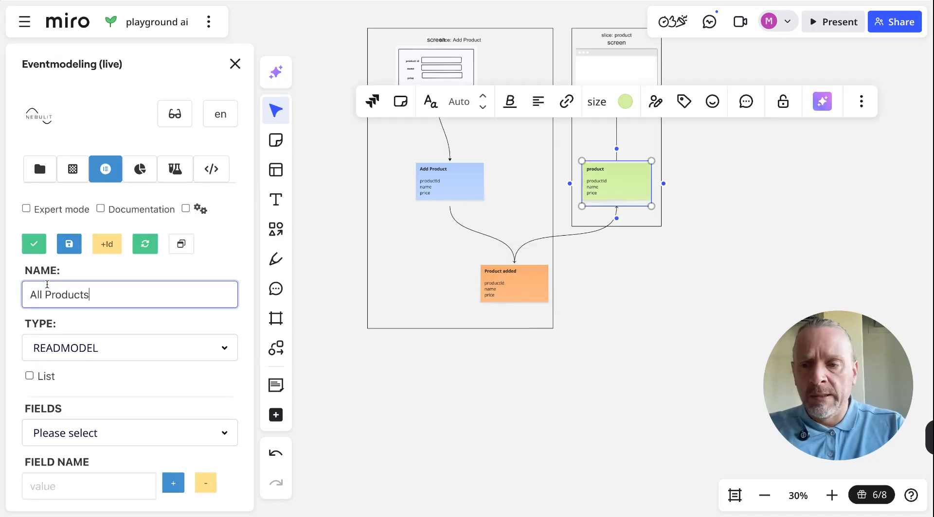
click(30, 376)
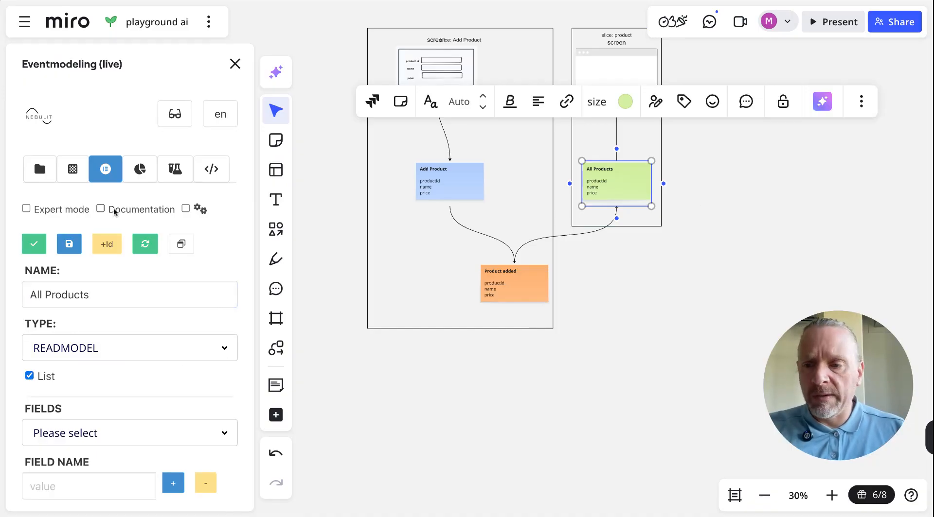
click(69, 244)
- Delete the empty generated screen at the top of the product slice
scroll(709, 193, right, 1)
scroll(709, 194, up, 1)
click(558, 85)
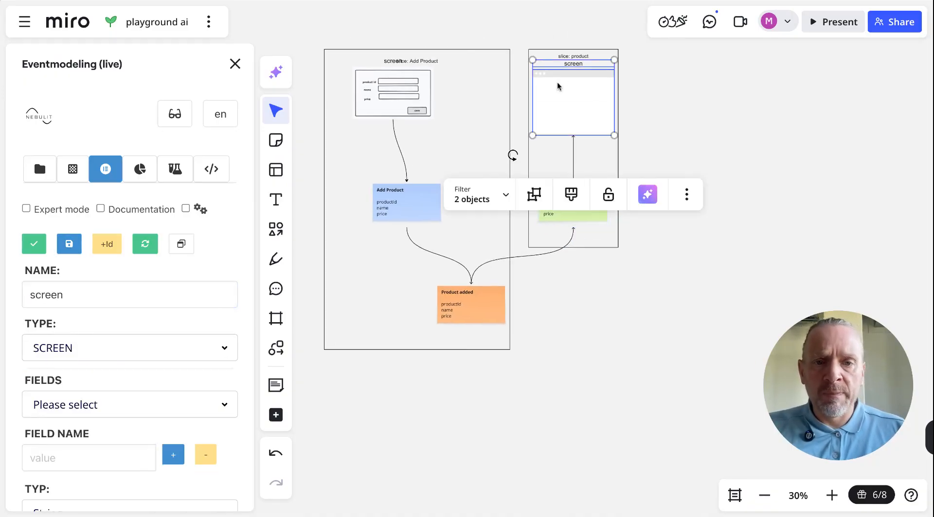
key(Delete)
- Start a new screen sketch with a large rectangular frame containing two small image boxes stacked along its left side
click(87, 177)
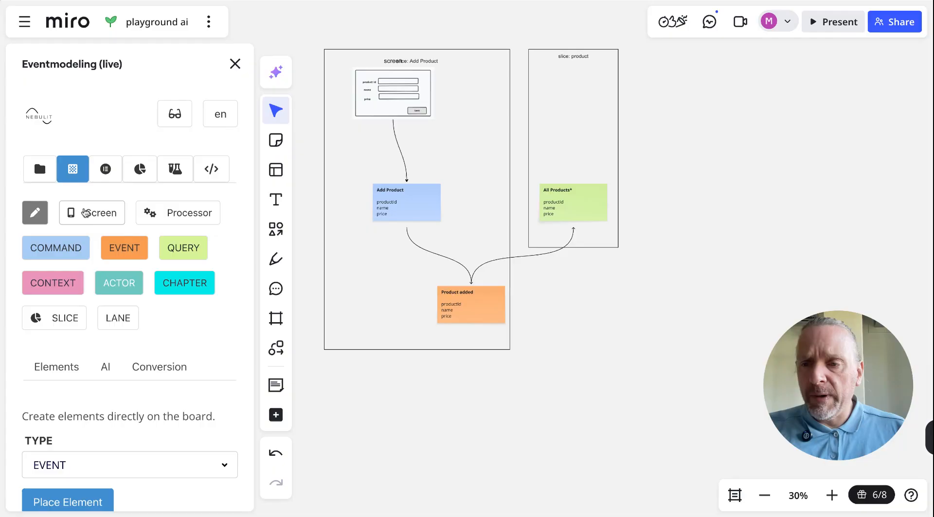
click(35, 213)
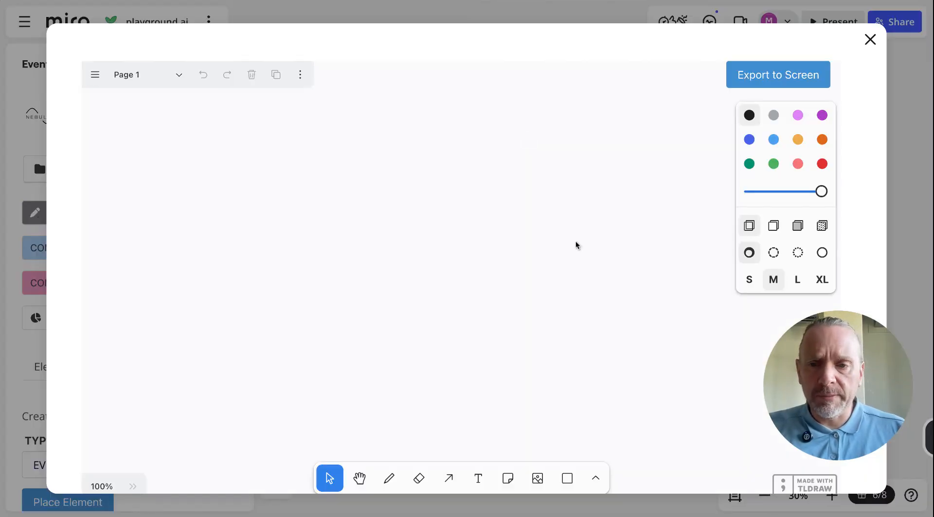
click(567, 479)
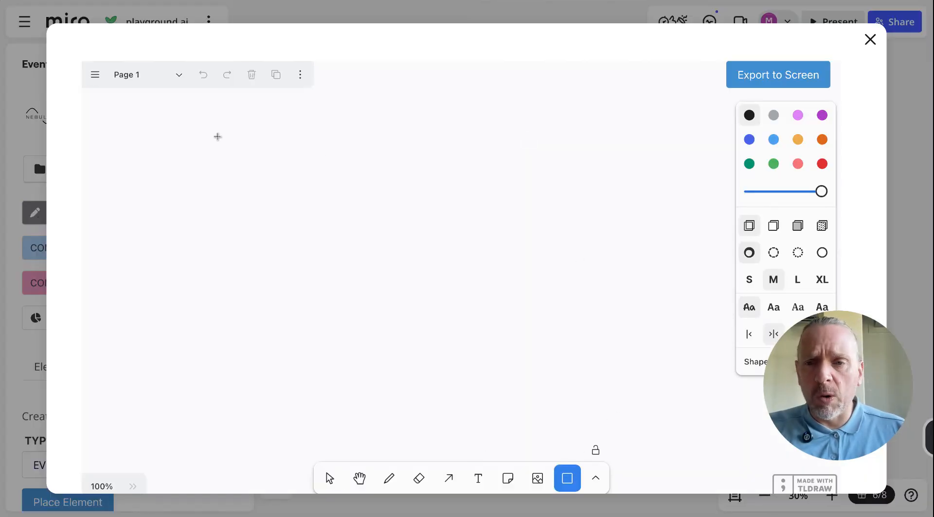
drag(218, 137, 662, 425)
click(566, 479)
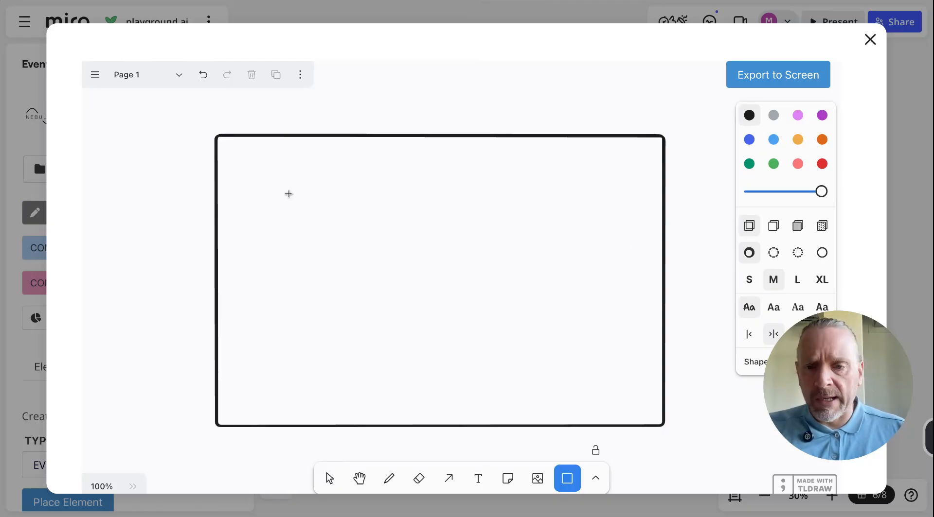
drag(249, 186, 321, 244)
click(567, 478)
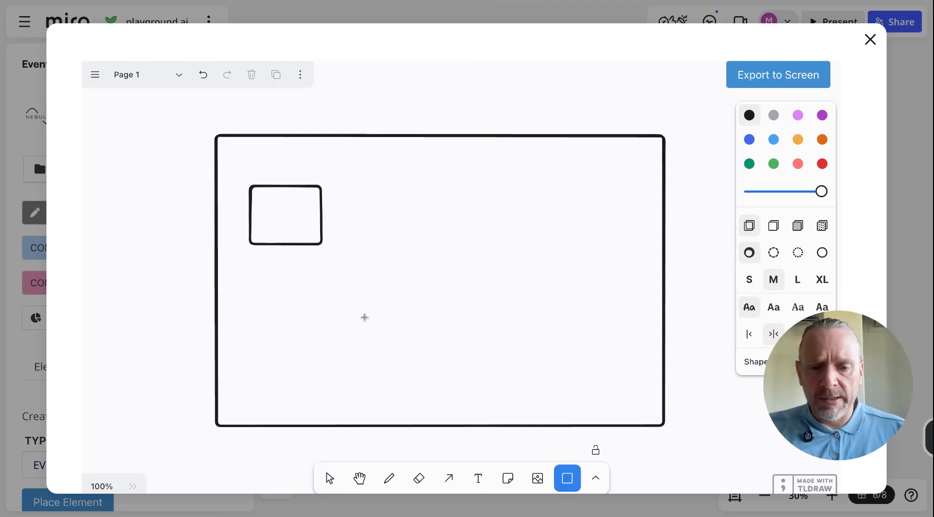
drag(256, 292, 328, 351)
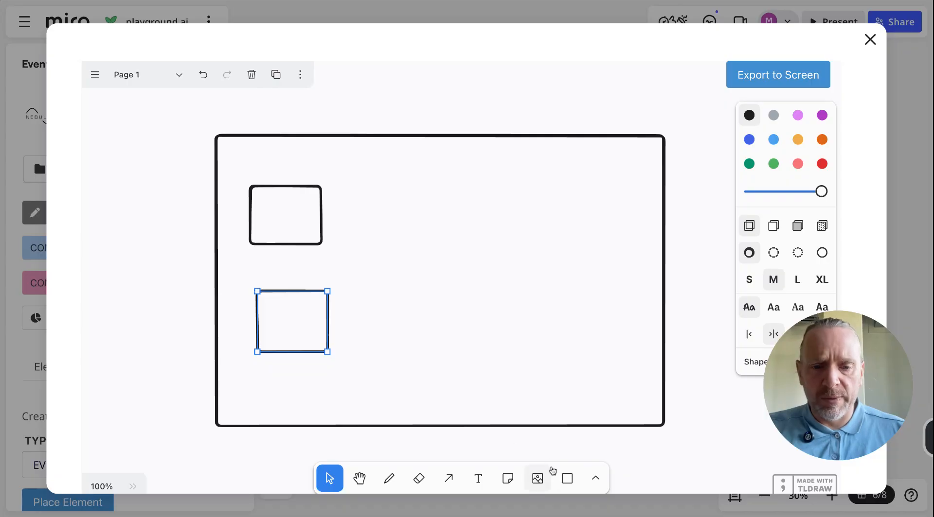
- Draw several freehand strokes beside each of the two image boxes to represent product text
click(389, 478)
mouse_move(378, 197)
mouse_down()
mouse_move(421, 197)
mouse_move(431, 210)
mouse_up()
drag(380, 222, 460, 230)
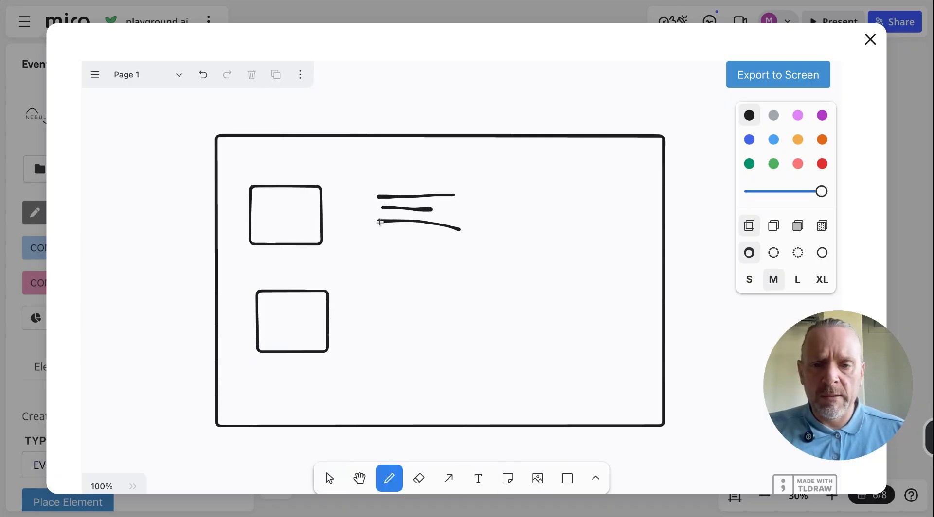
drag(374, 233, 441, 233)
drag(387, 292, 466, 291)
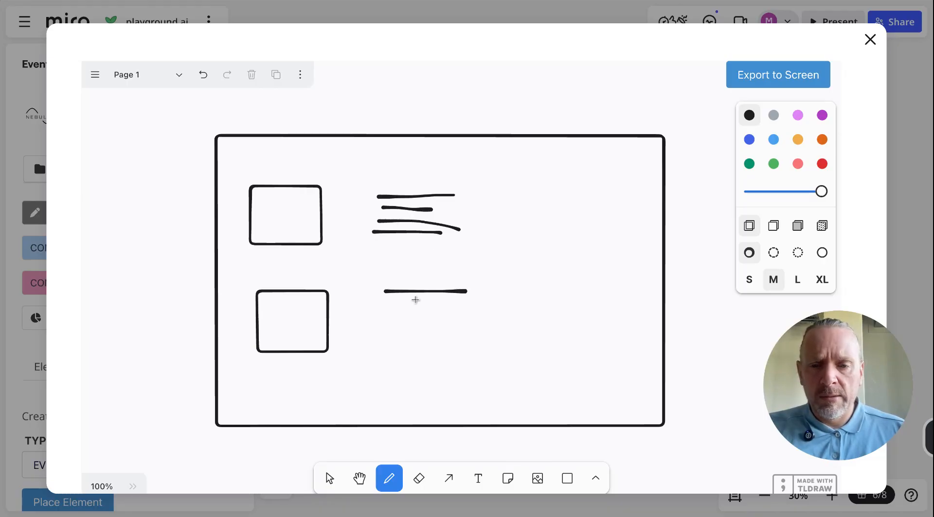
mouse_move(493, 323)
mouse_down()
mouse_move(374, 300)
mouse_move(437, 318)
mouse_up()
drag(397, 341, 445, 340)
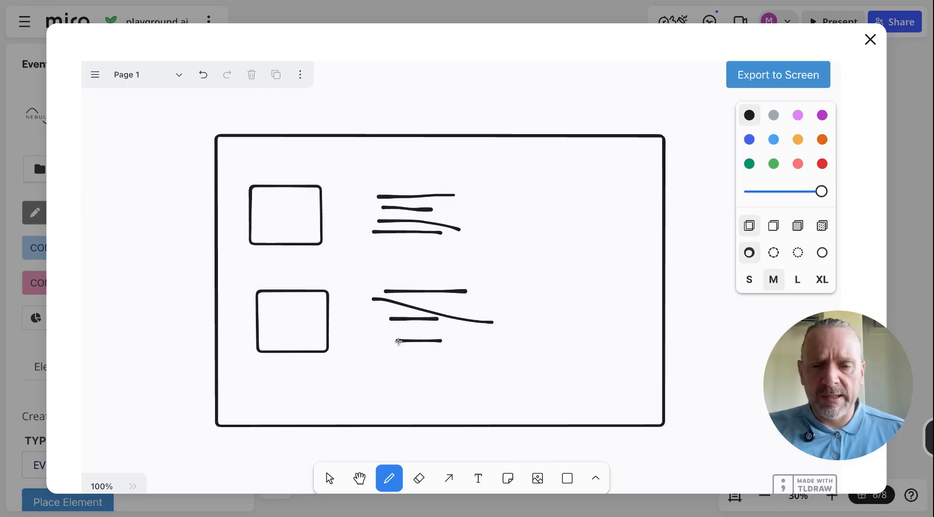
- Draw a pattern-filled "buy" button at the right end of the sketch's upper product row
click(567, 478)
drag(538, 189, 618, 217)
double_click(587, 206)
text(buy)
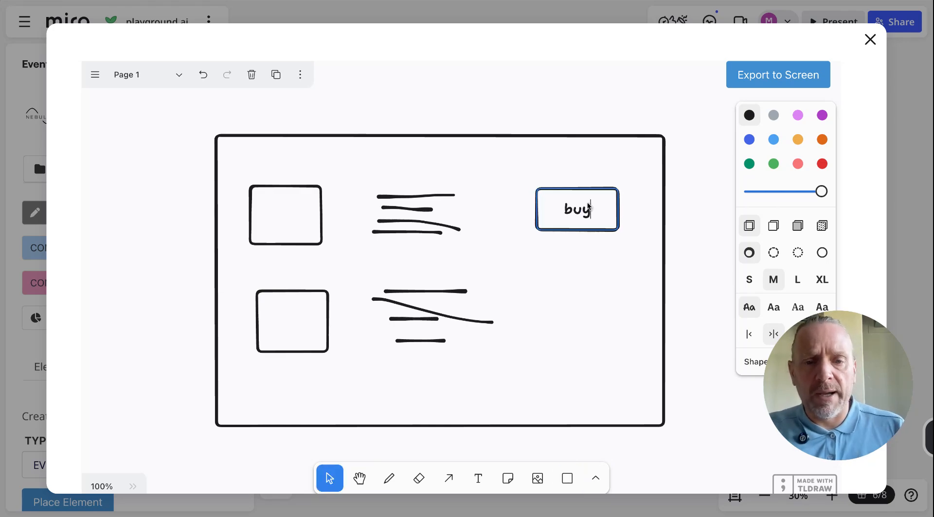
click(822, 225)
- Duplicate the "buy" button into the lower product row and export the sketch as a screen to the board
right_click(585, 227)
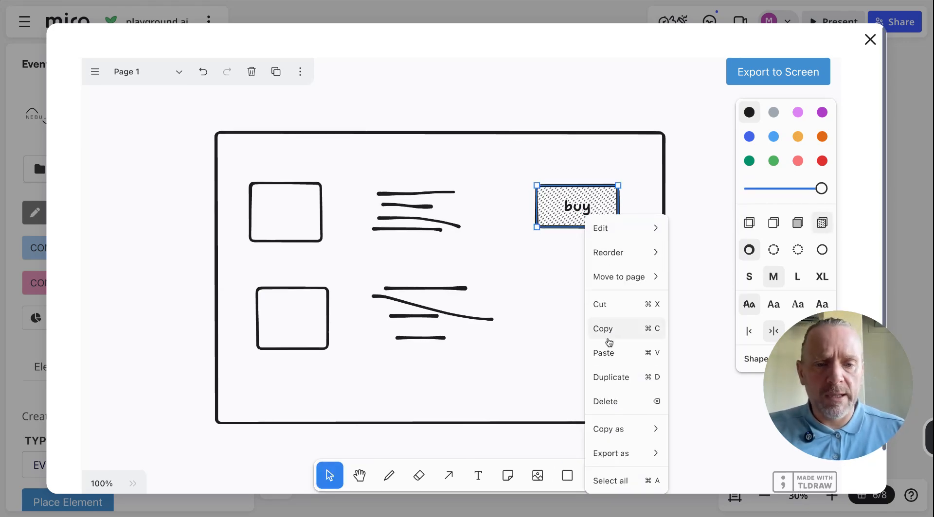
click(607, 380)
right_click(655, 223)
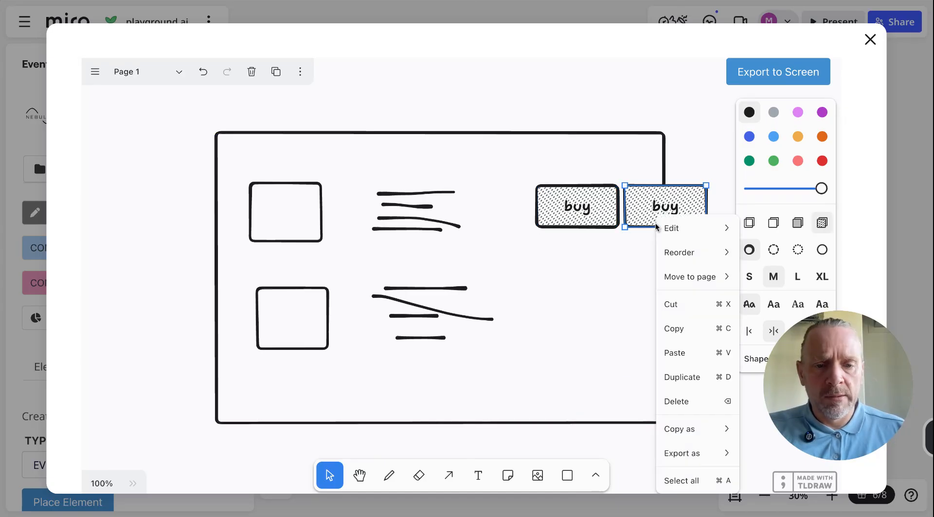
click(587, 367)
drag(678, 197, 607, 291)
click(756, 78)
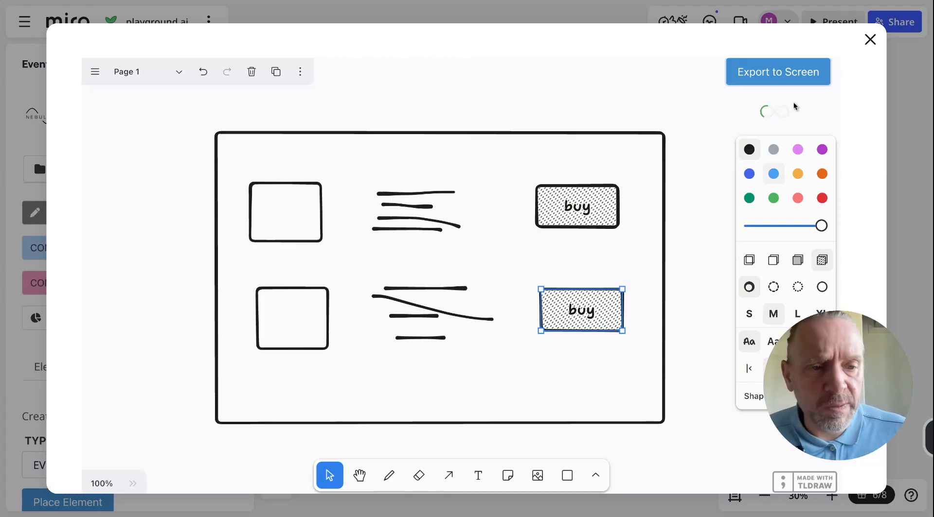
click(871, 41)
- Connect the All Products read model to the sketched product list screen above it
click(585, 219)
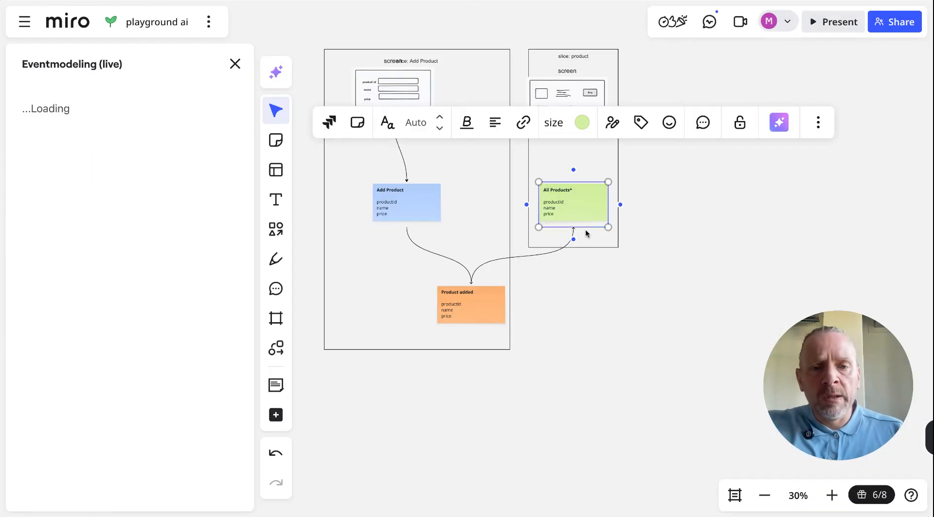
drag(573, 172, 567, 131)
key(ctrl+z)
click(576, 188)
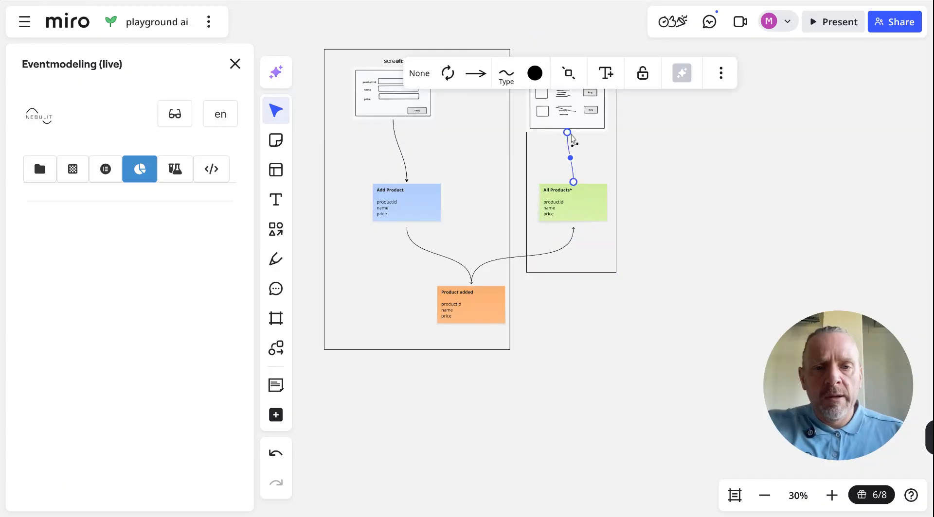
click(655, 140)
- Place a copy of the "Product added" event to the right of the product slice
scroll(655, 117, up, 1)
scroll(576, 92, up, 3)
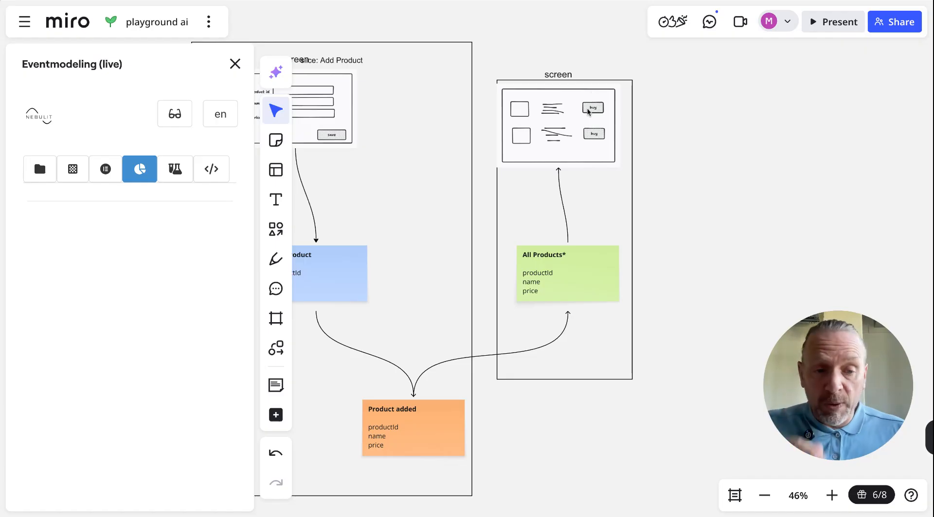
click(106, 176)
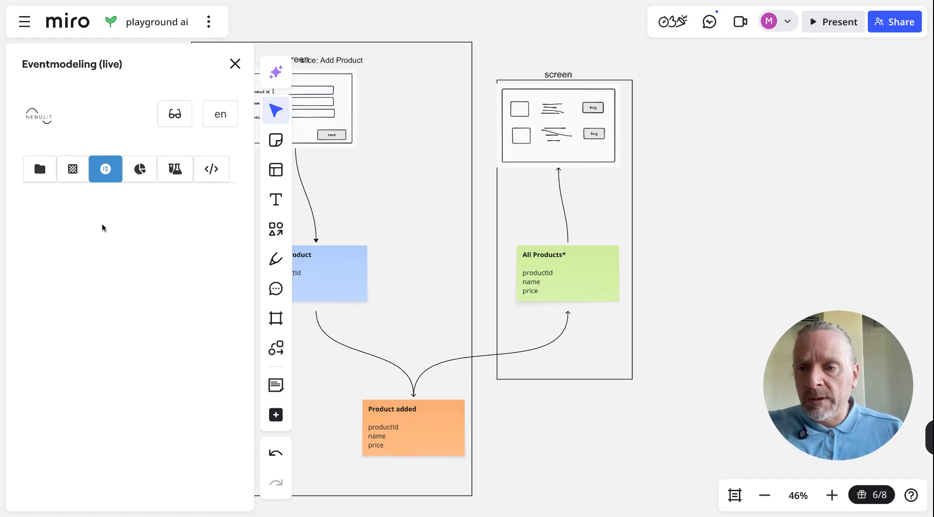
click(425, 424)
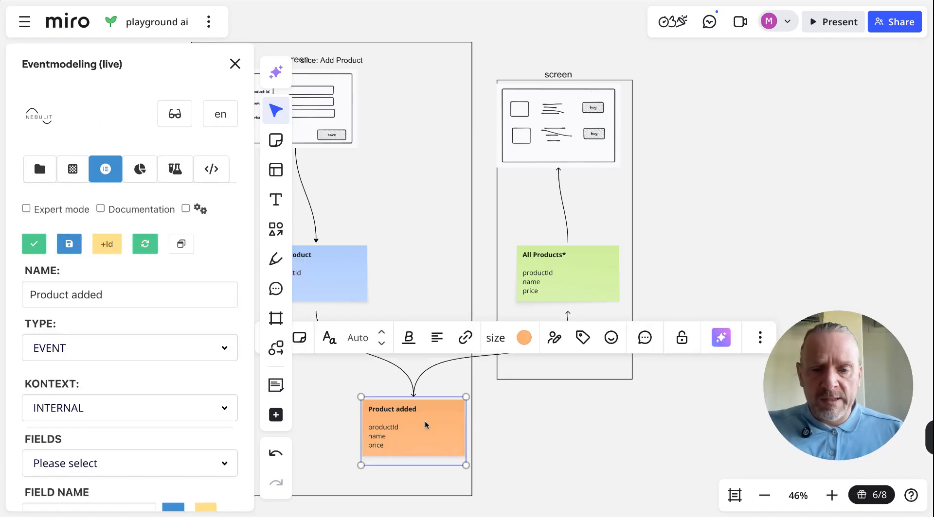
mouse_move(425, 424)
mouse_down()
mouse_move(783, 291)
mouse_move(738, 369)
mouse_up()
scroll(738, 369, right, 1)
scroll(621, 367, right, 2)
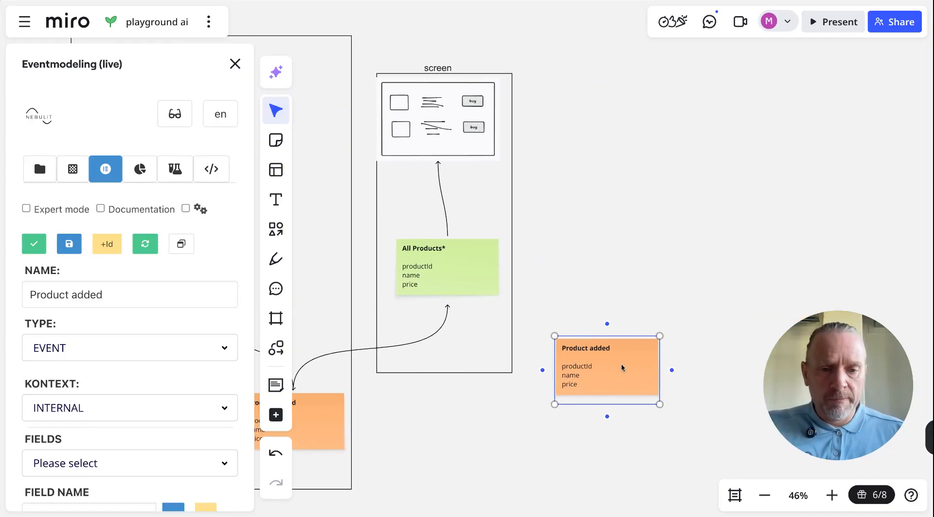
- Rename the copied event to "Product purchased" and save it
double_click(100, 289)
click(100, 289)
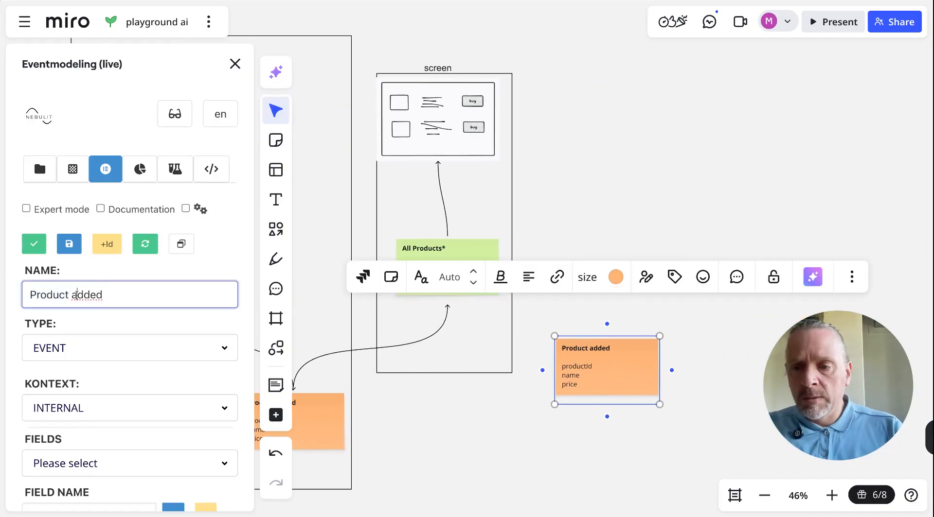
double_click(92, 295)
text(purchas)
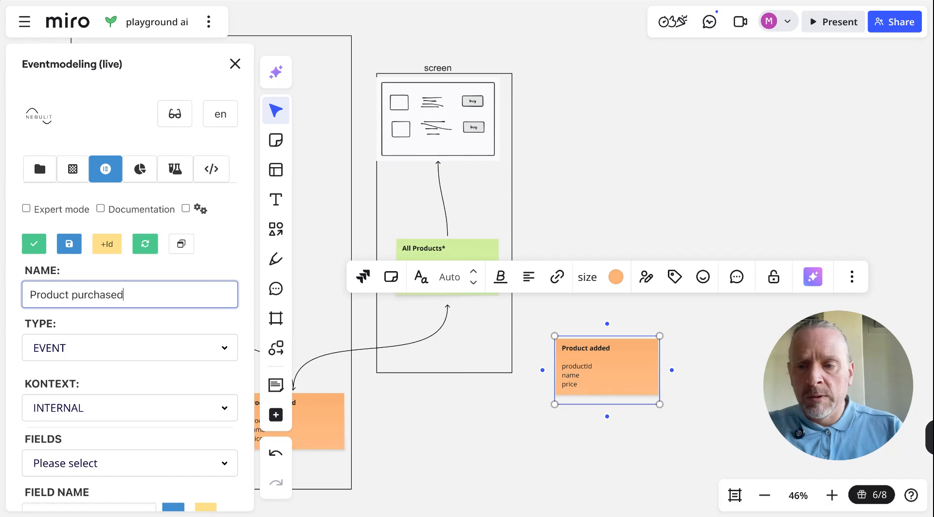
click(66, 247)
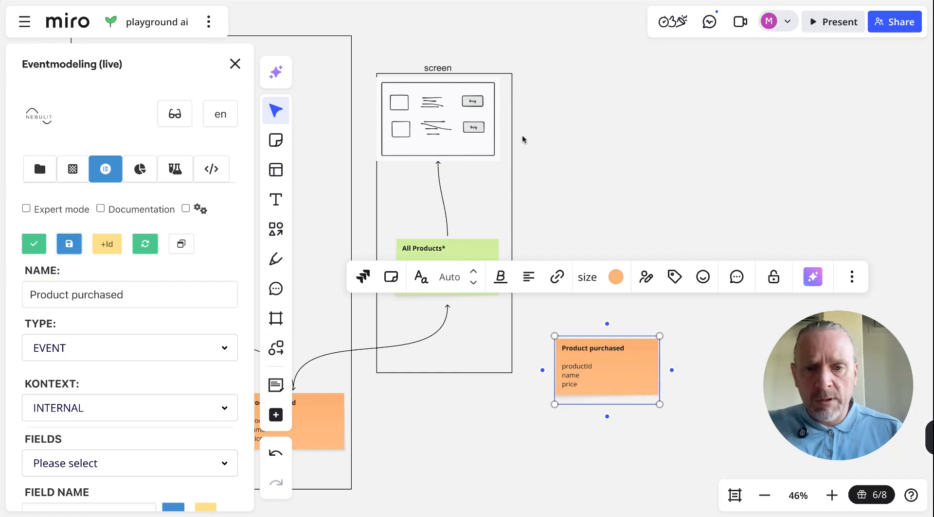
- Generate a connected Purchase Product command for the "Product purchased" event and place it just above the event
click(74, 171)
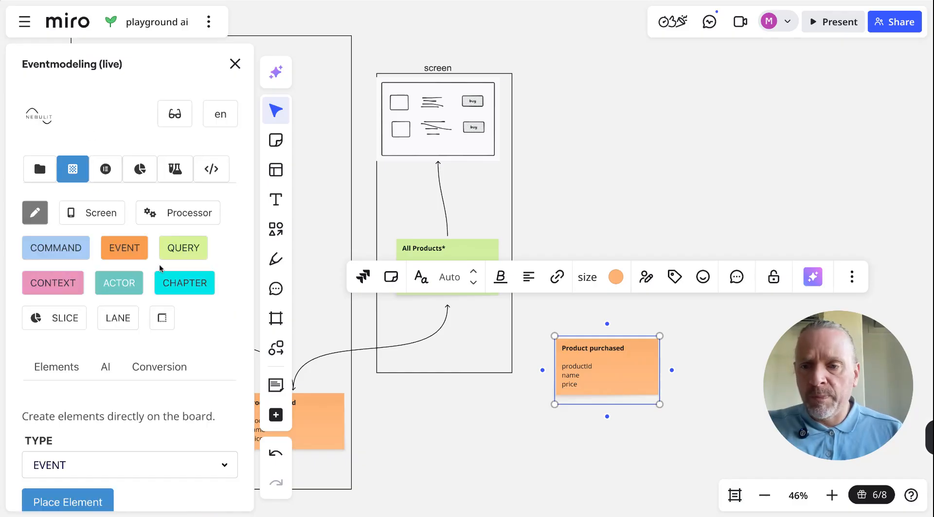
click(140, 168)
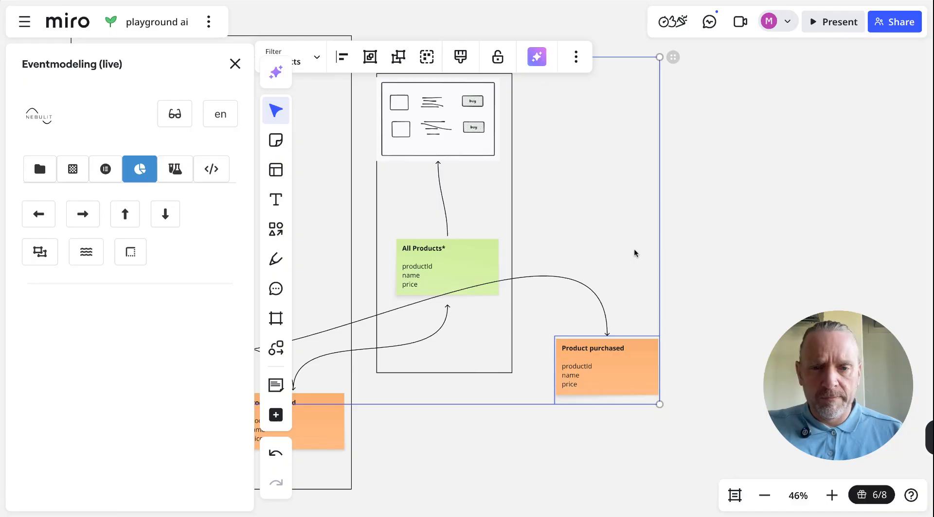
scroll(629, 258, down, 5)
click(454, 244)
drag(363, 259, 540, 268)
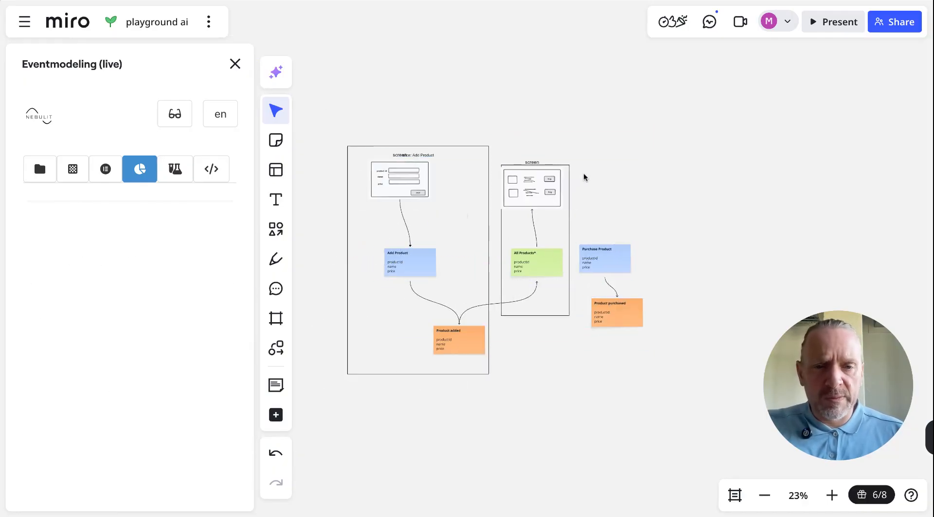
- Connect the sketched product list screen to the Purchase Product command
click(538, 185)
click(538, 186)
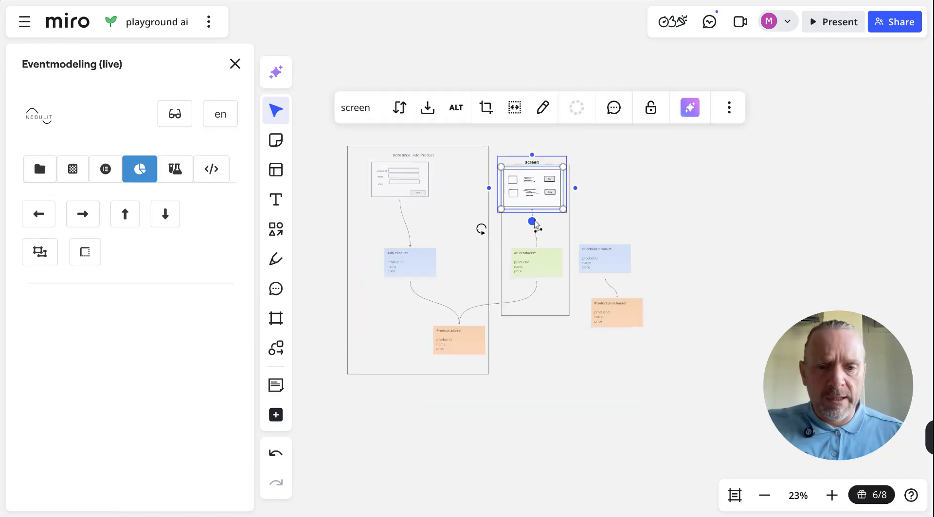
drag(532, 222, 605, 246)
- Wrap the Purchase Product command and its event in a slice, and align all slices to equal height
drag(599, 192, 650, 375)
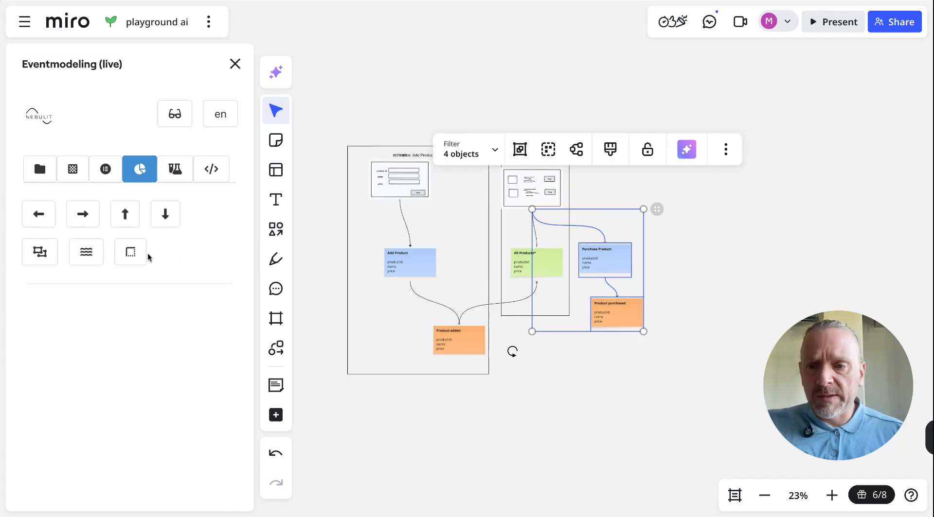
click(141, 254)
key(ctrl+a)
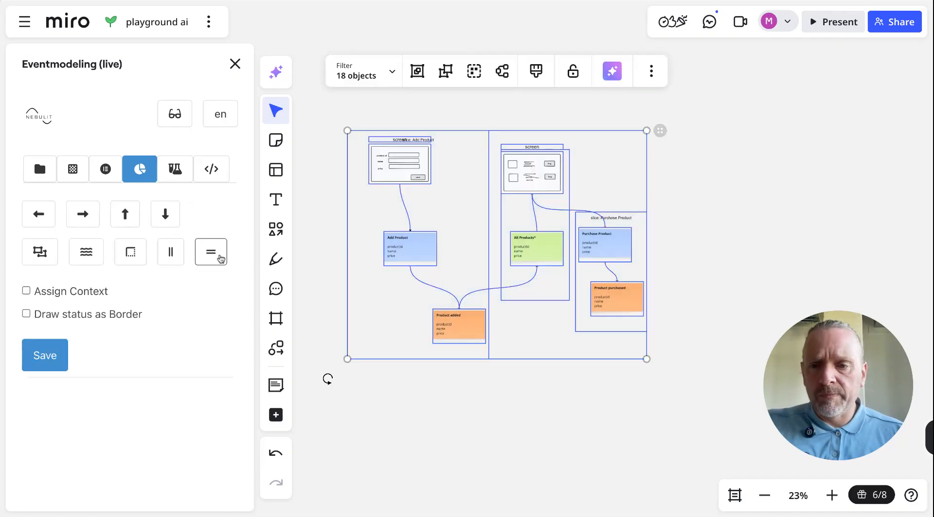
click(214, 253)
- Copy the fields along the red connector between the product list screen and the Purchase Product command
scroll(621, 198, up, 5)
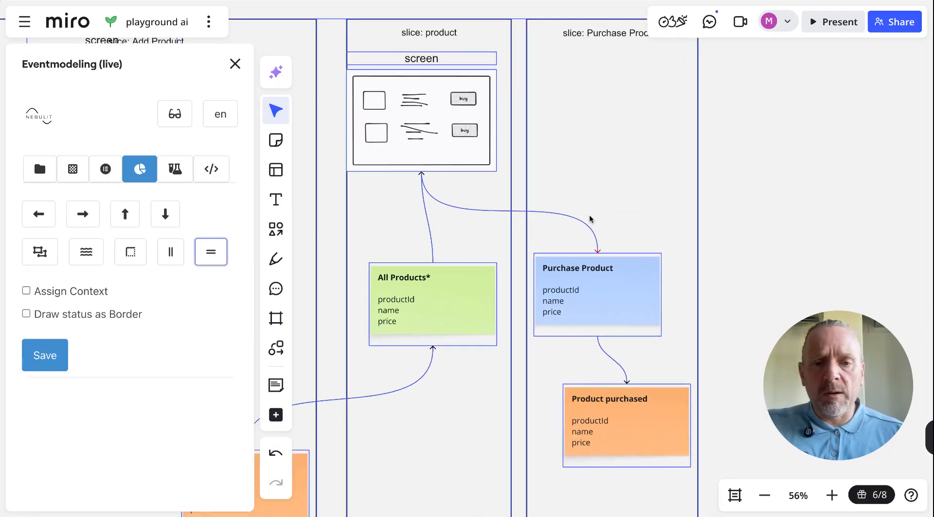
click(526, 235)
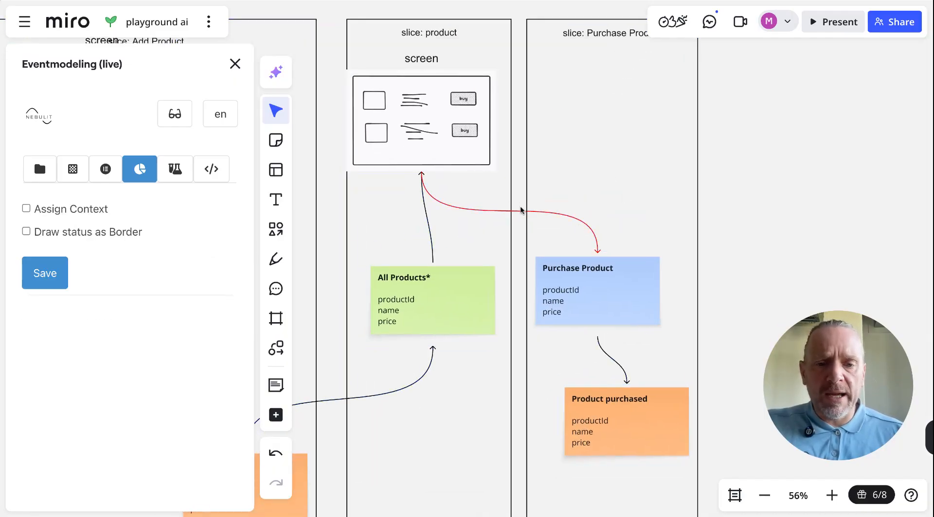
click(521, 210)
click(103, 169)
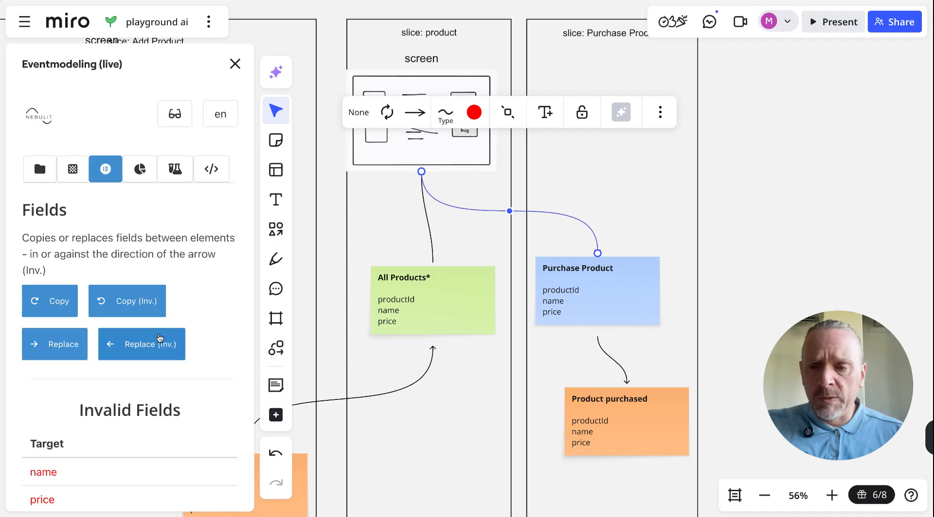
click(57, 309)
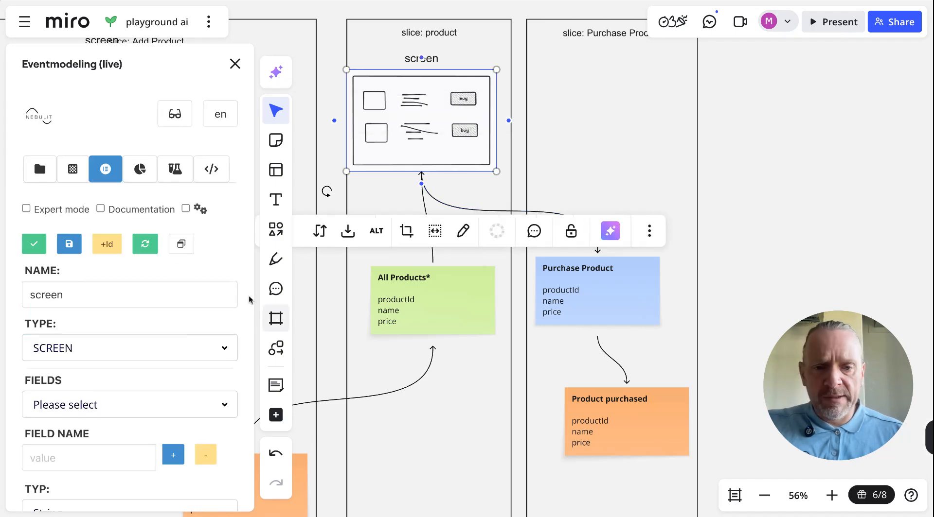
- Add a Context element to the board
scroll(379, 294, down, 5)
scroll(379, 294, left, 4)
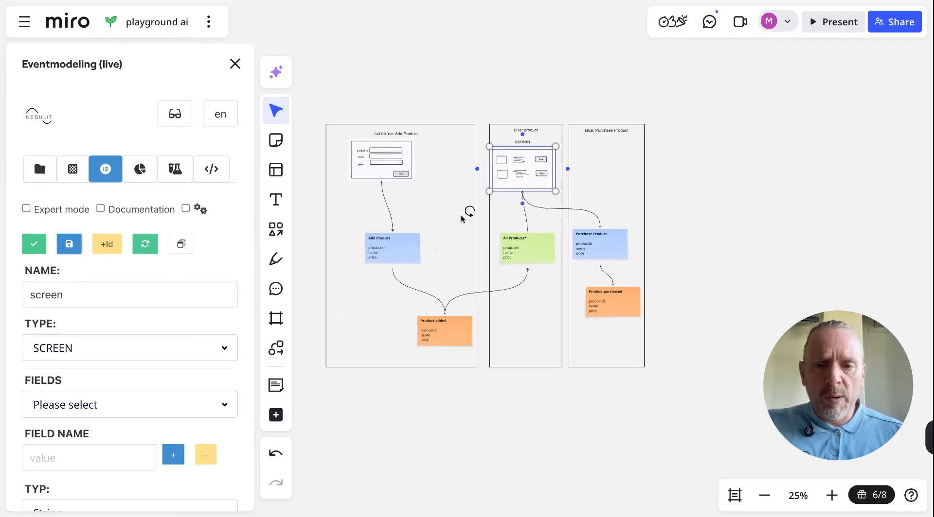
click(72, 170)
click(68, 283)
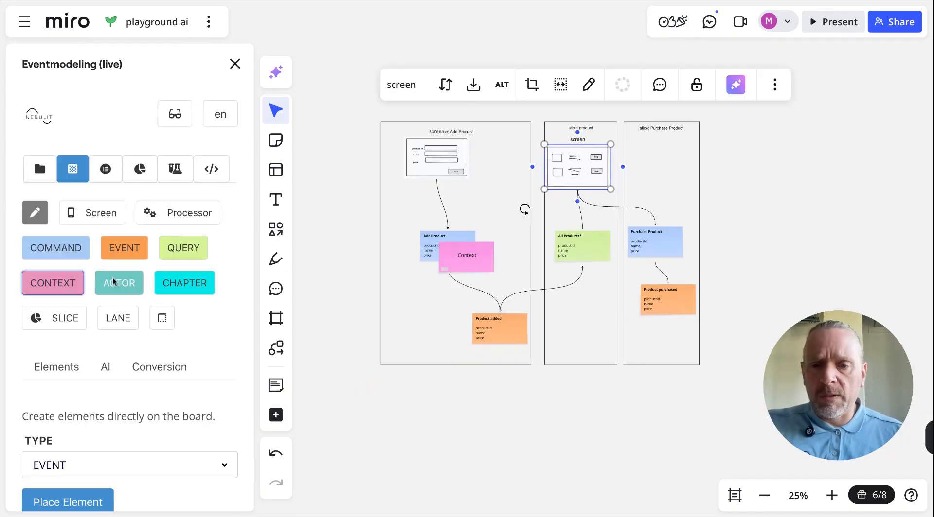
- Move the Context element out of the Add Product slice to the empty area beside it and rename it Ecommerce
click(476, 269)
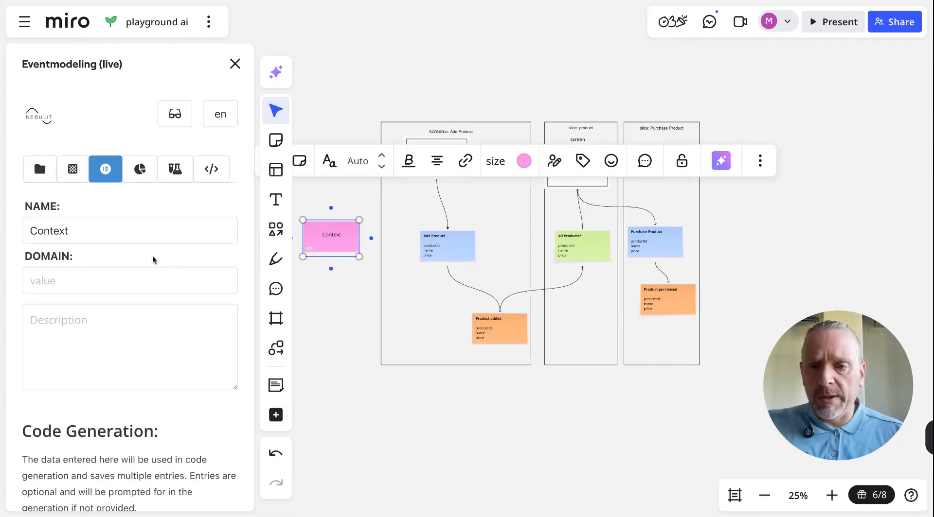
click(83, 230)
key(ctrl+a)
text(E)
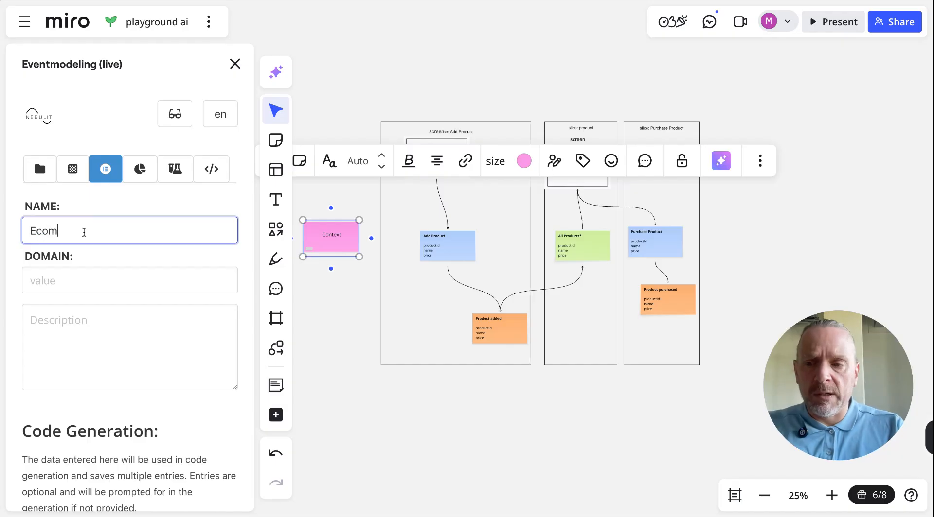
text(commerce)
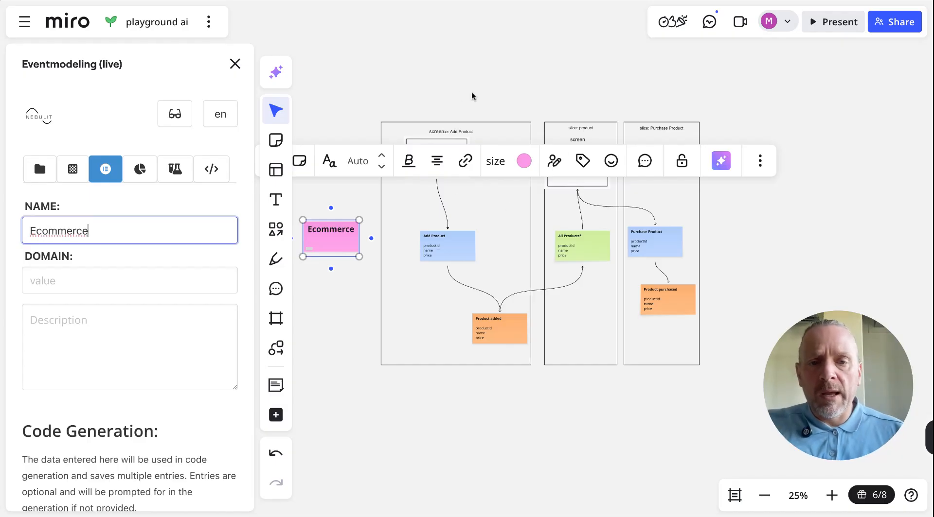
- Assign the Ecommerce context to all three slices and their elements
drag(394, 87, 718, 439)
click(158, 167)
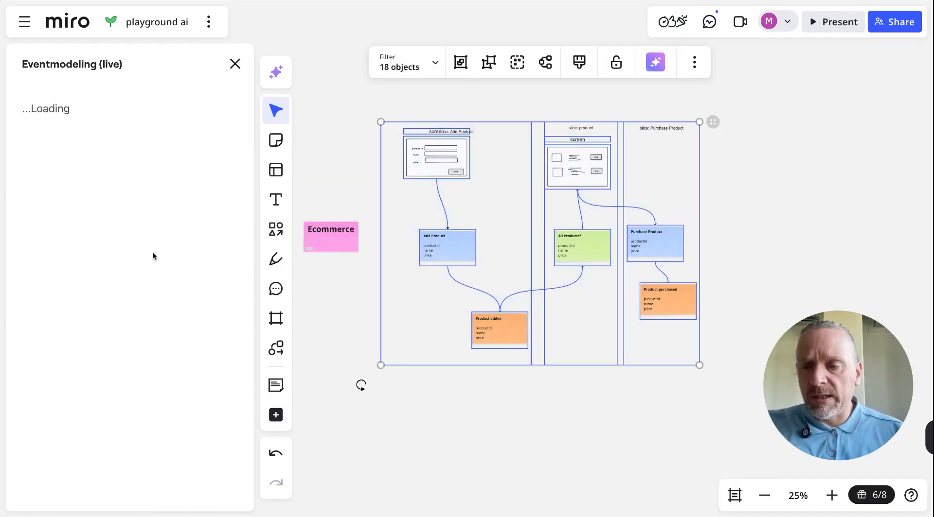
click(26, 290)
click(44, 407)
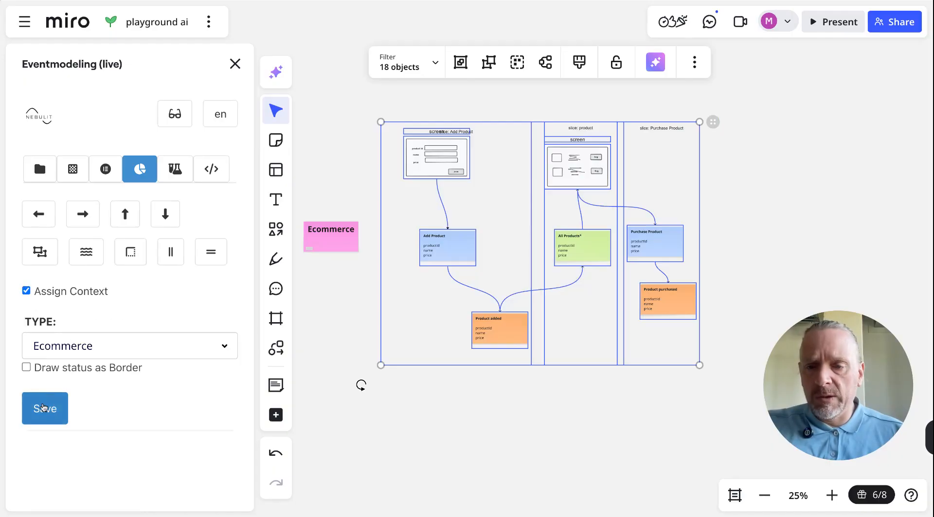
- Create the code generation config for the Ecommerce context and launch the prototype on its Screen page
click(214, 167)
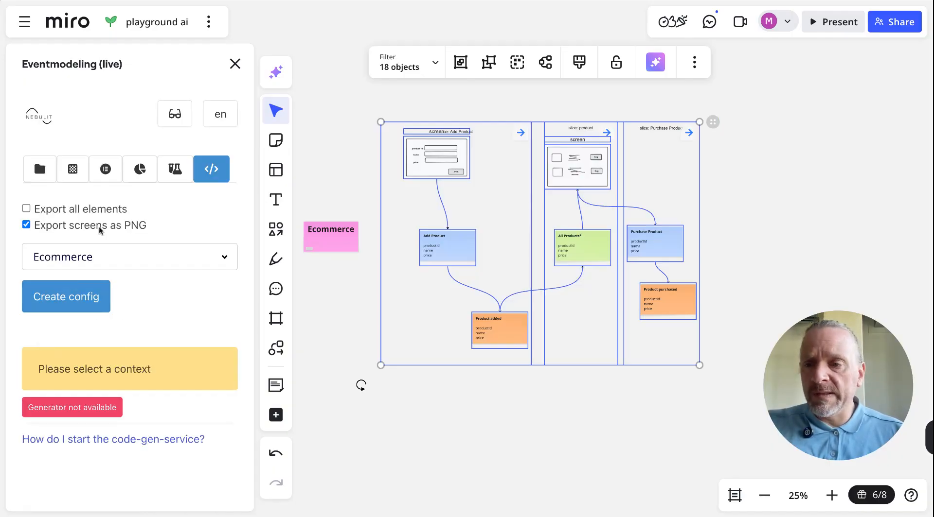
click(70, 296)
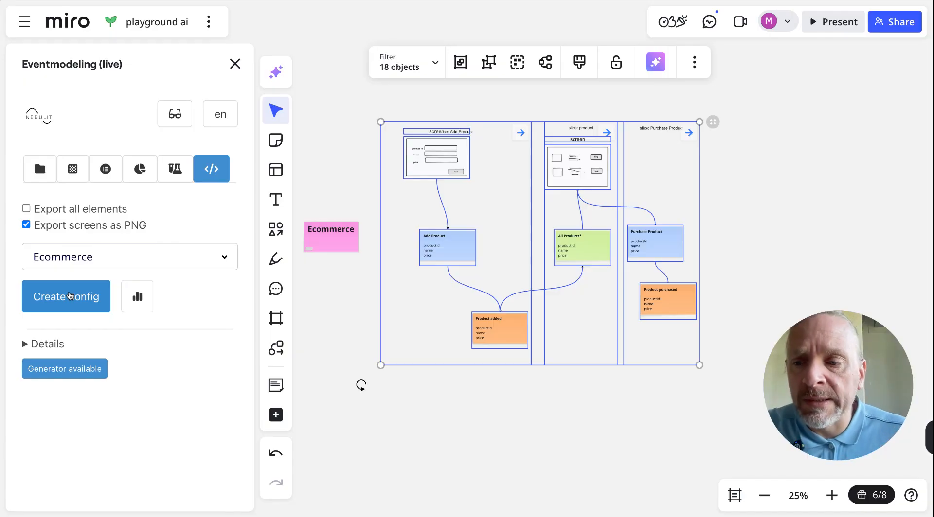
click(70, 295)
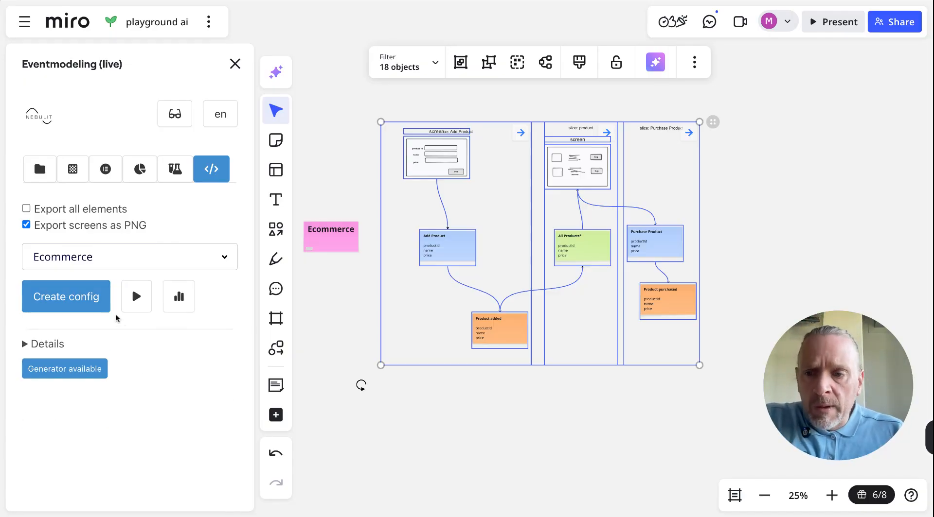
click(124, 289)
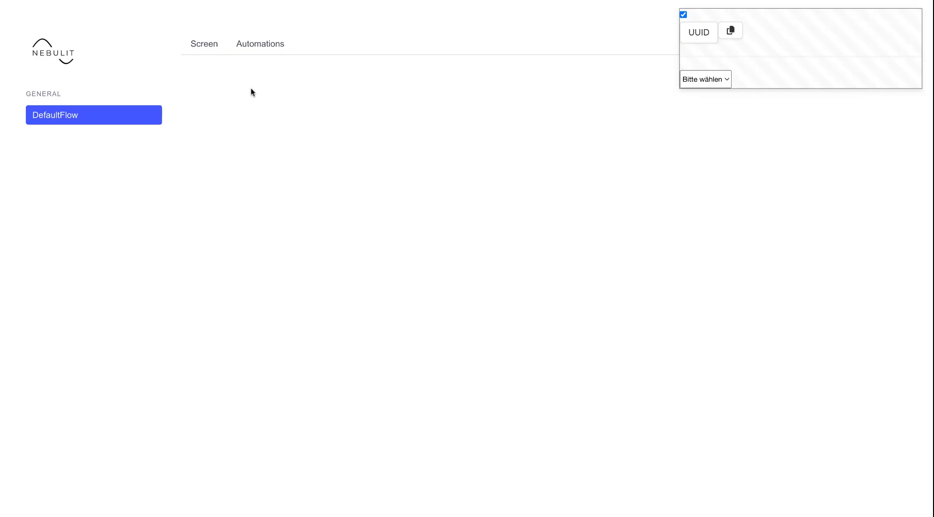
click(186, 46)
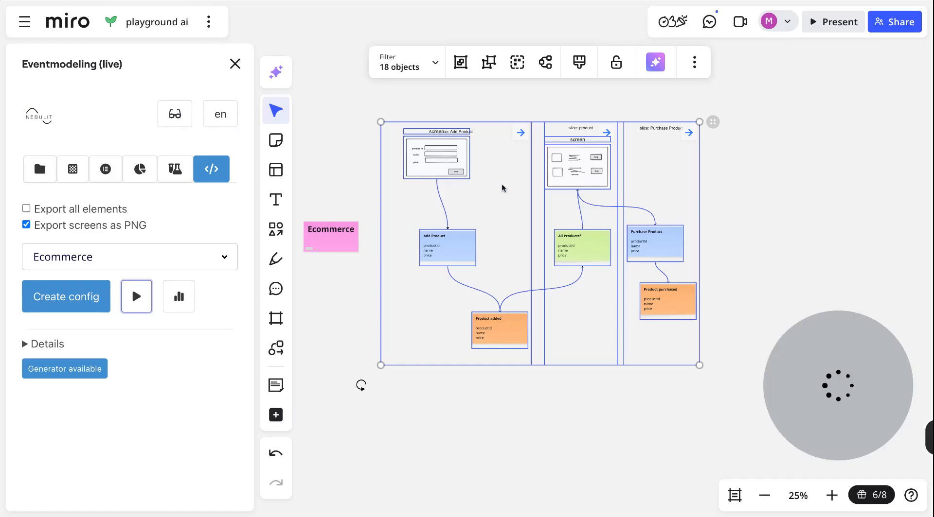
- Rename the sketched product form screen to Backoffice and view that screen in the prototype
click(414, 180)
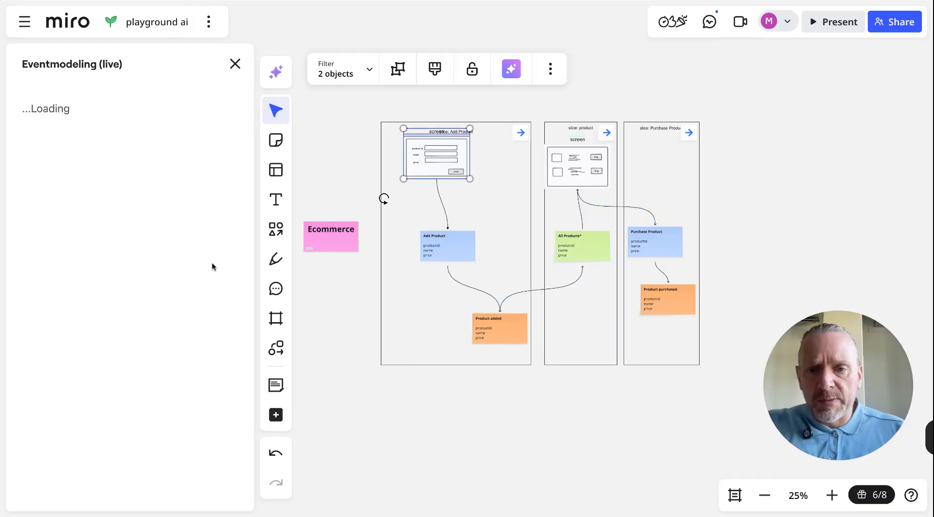
double_click(72, 290)
text(Backoffice)
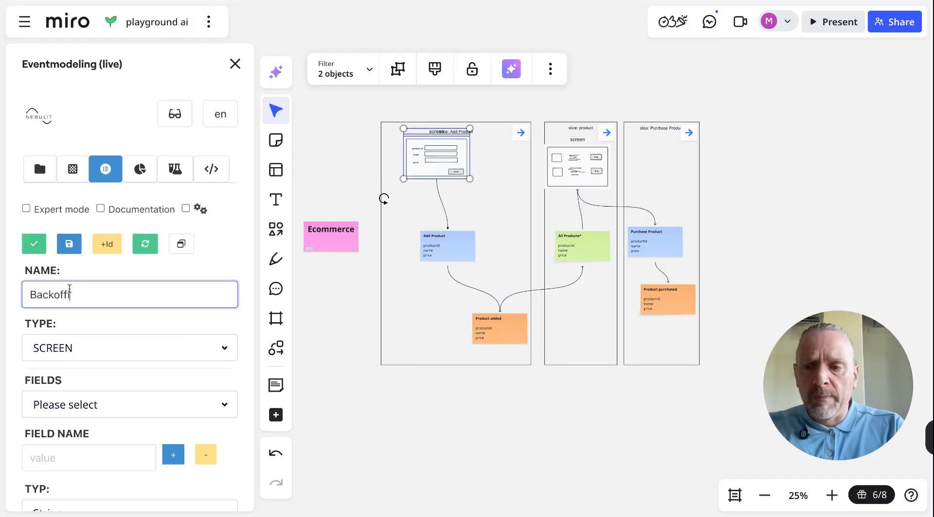
click(211, 169)
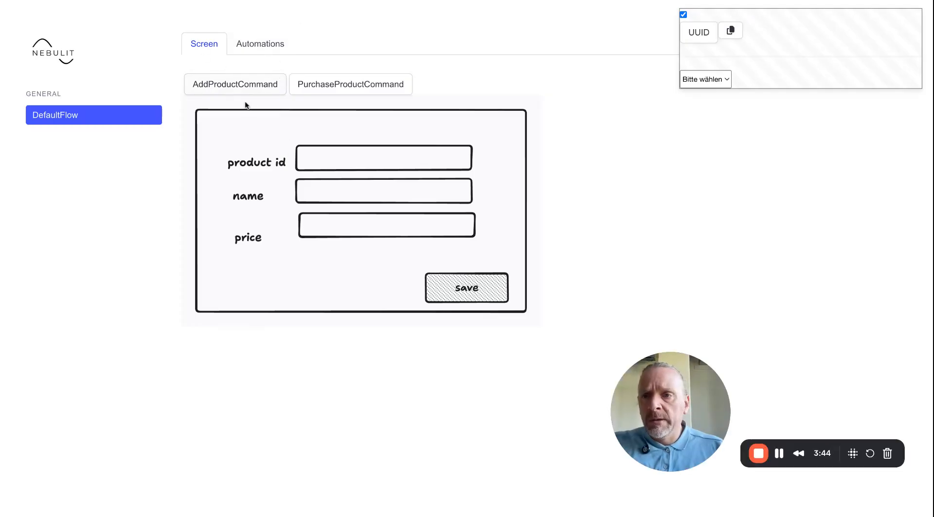
click(208, 43)
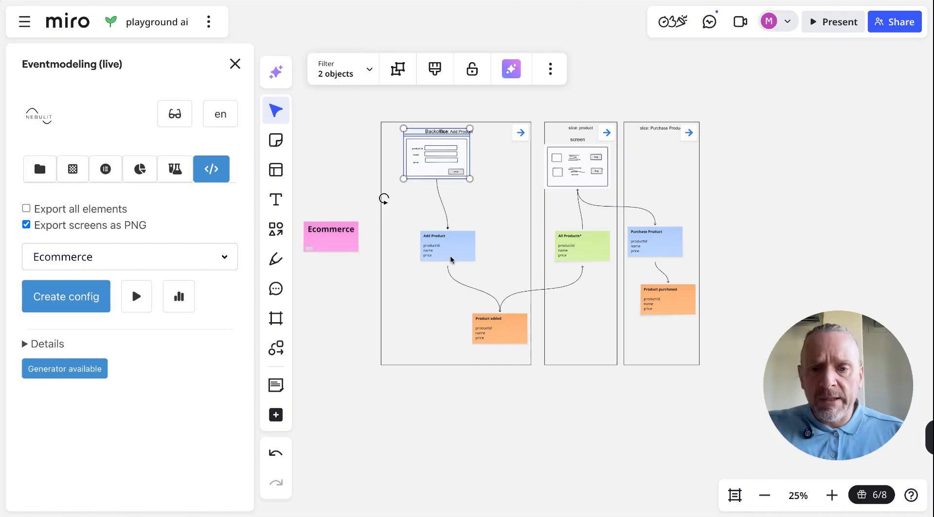
- Configure the Add Product command's prototype with the label Add Product, enabled by default, and save it
click(451, 260)
click(108, 208)
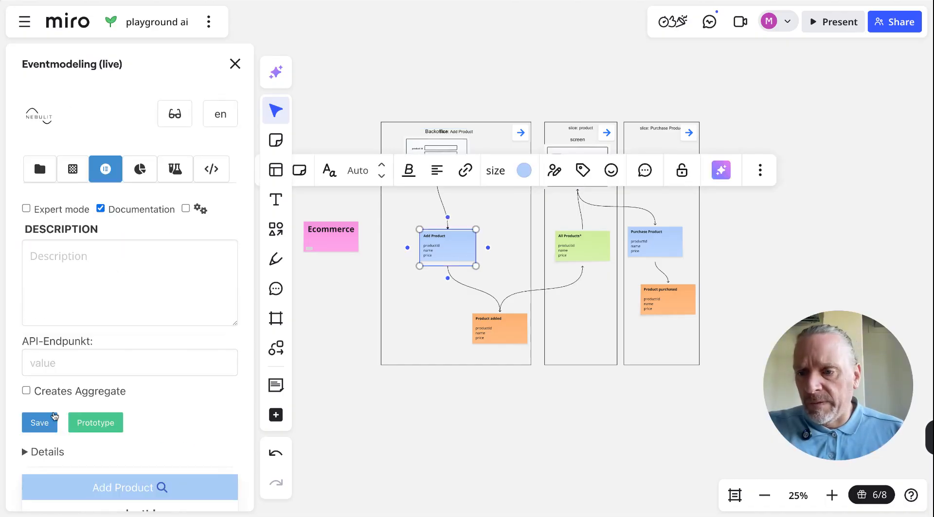
click(69, 417)
click(126, 217)
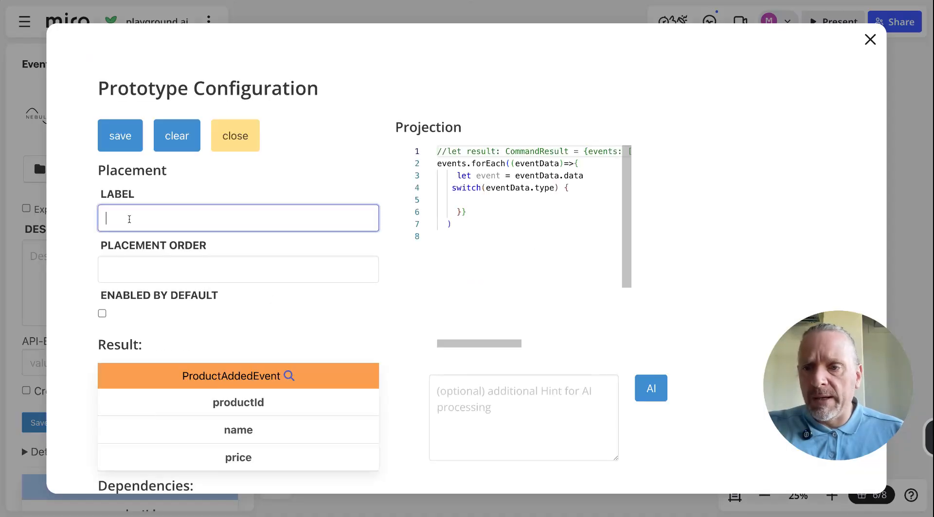
text(Add Product)
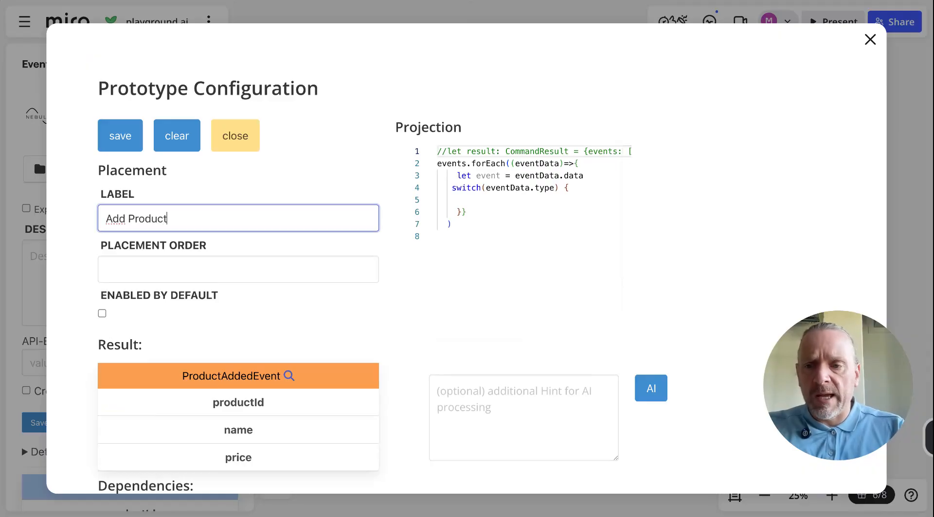
click(102, 313)
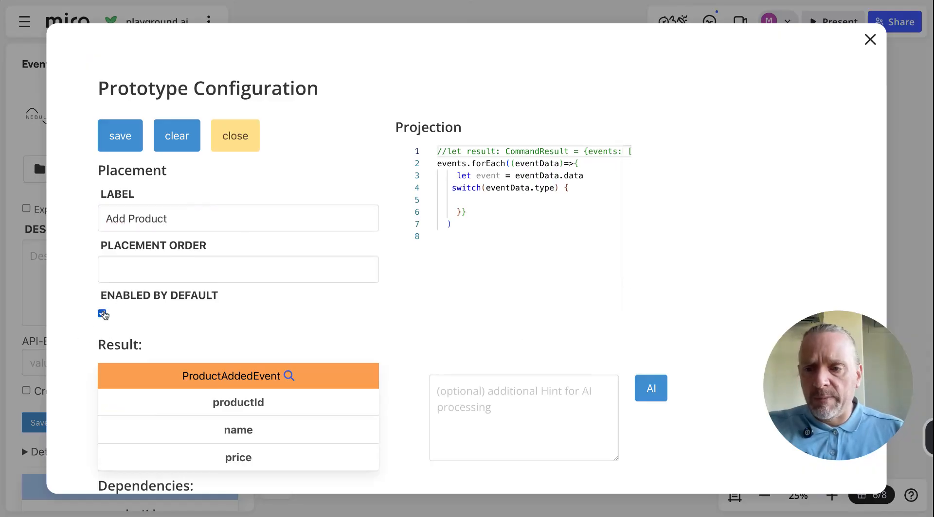
click(125, 137)
click(868, 42)
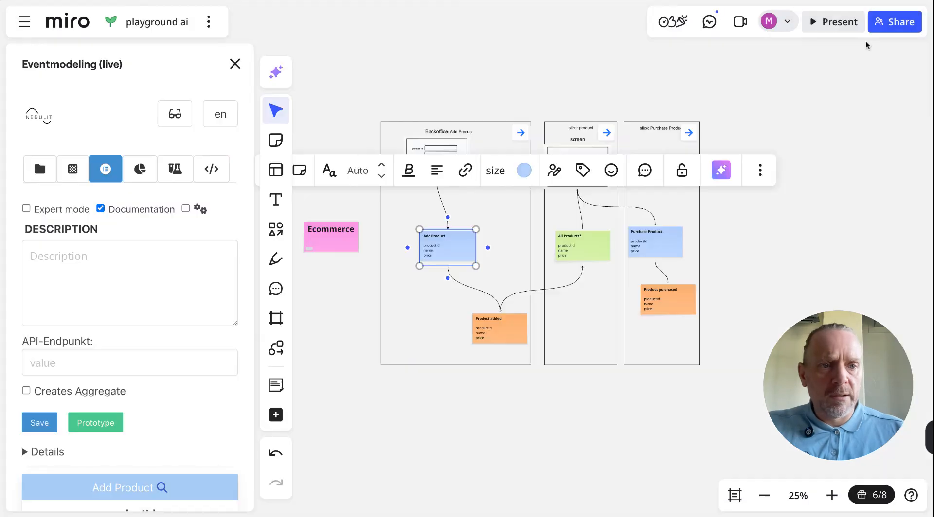
- Regenerate the Ecommerce config and run the prototype with the configured Add Product command
click(203, 178)
click(105, 293)
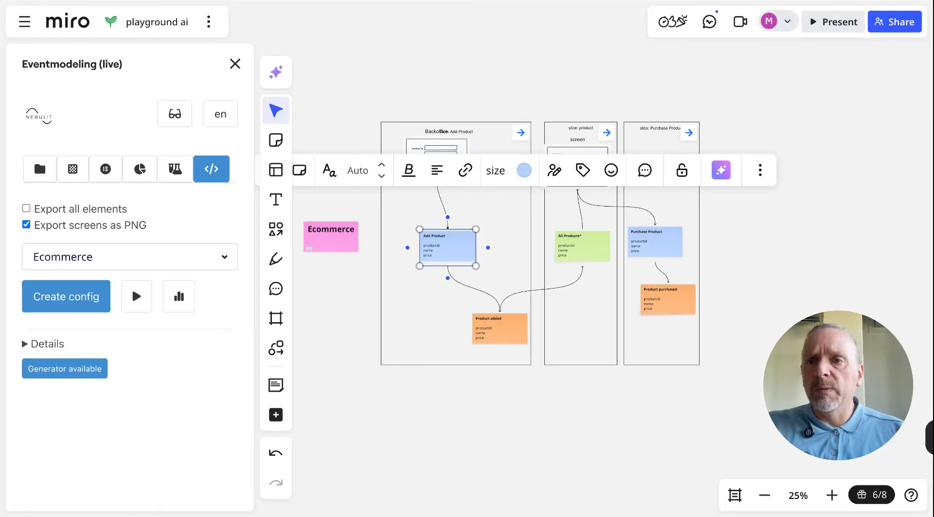
click(137, 294)
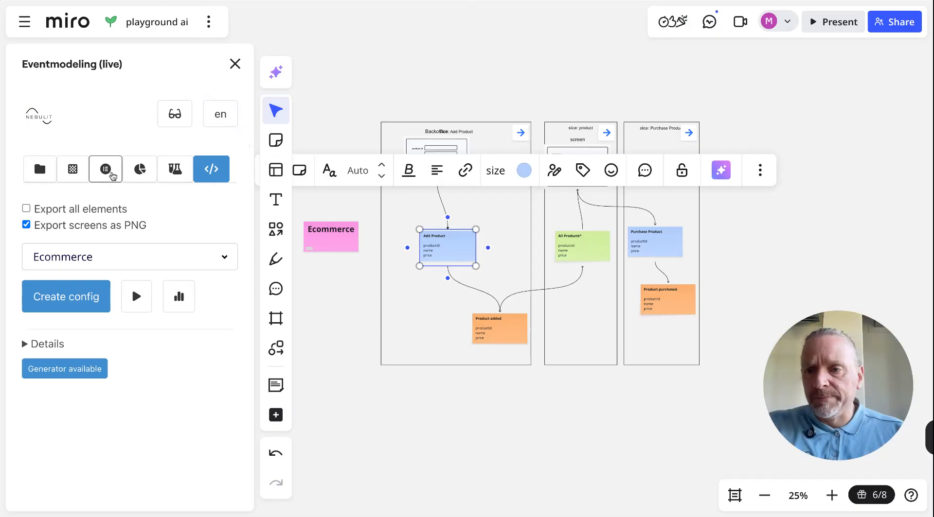
- Change the Add Product command's prototype label to Save and store the configuration
click(106, 169)
click(100, 208)
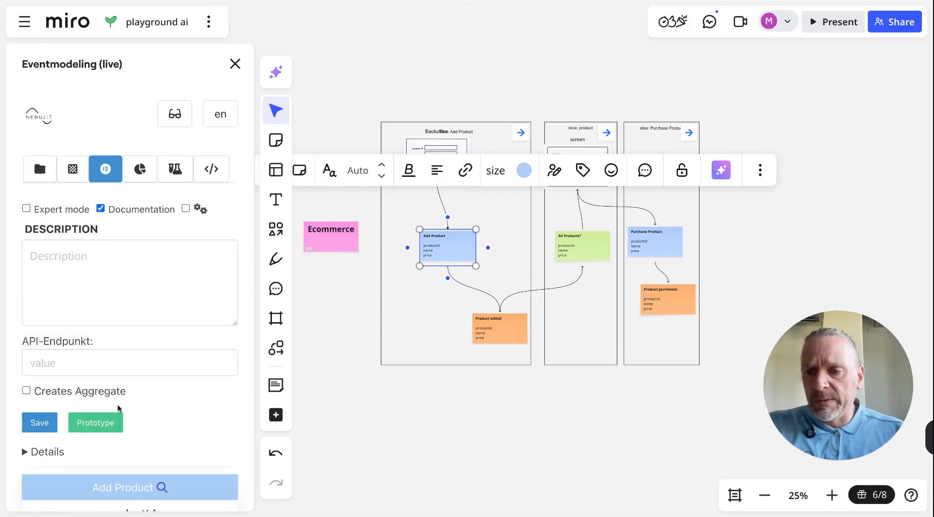
click(95, 423)
triple_click(202, 209)
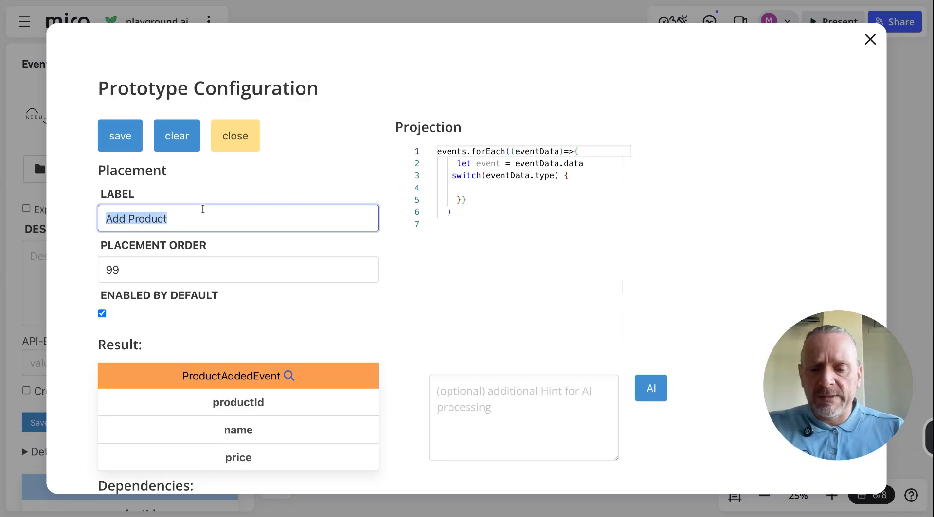
text(Save)
click(135, 152)
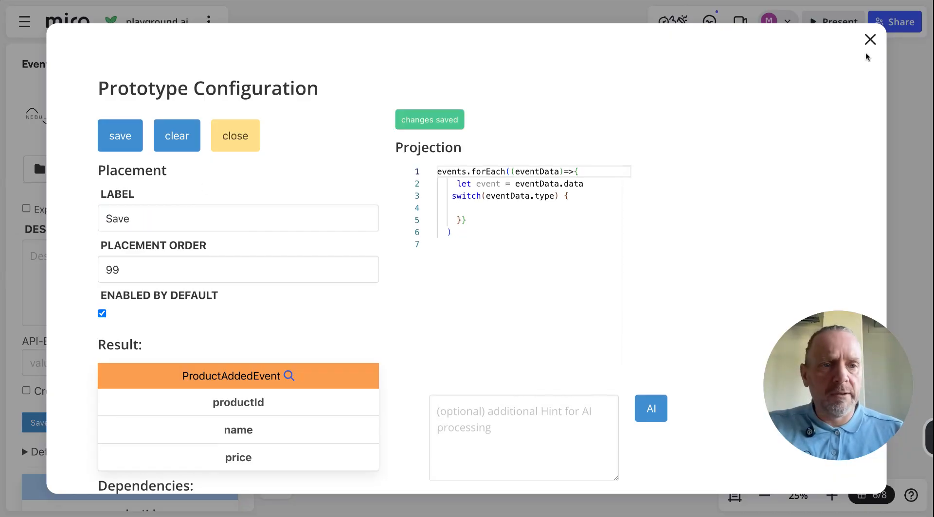
click(870, 40)
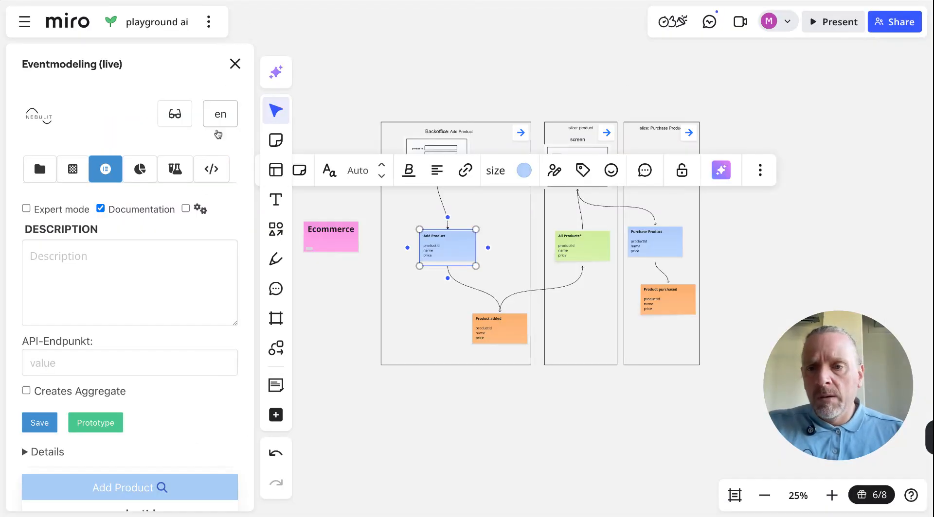
- Recreate the Ecommerce config with the new command label and reopen the prototype's Backoffice screen
click(211, 169)
click(90, 299)
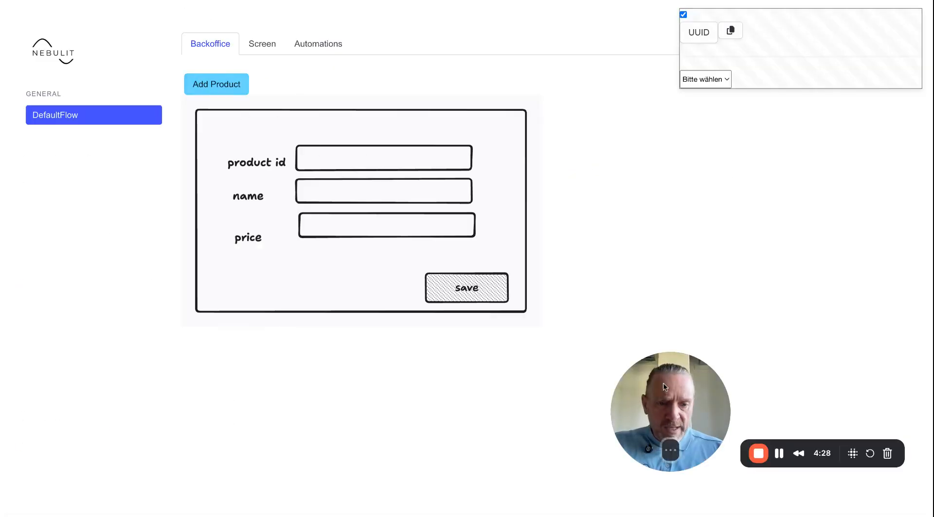
drag(663, 383, 799, 393)
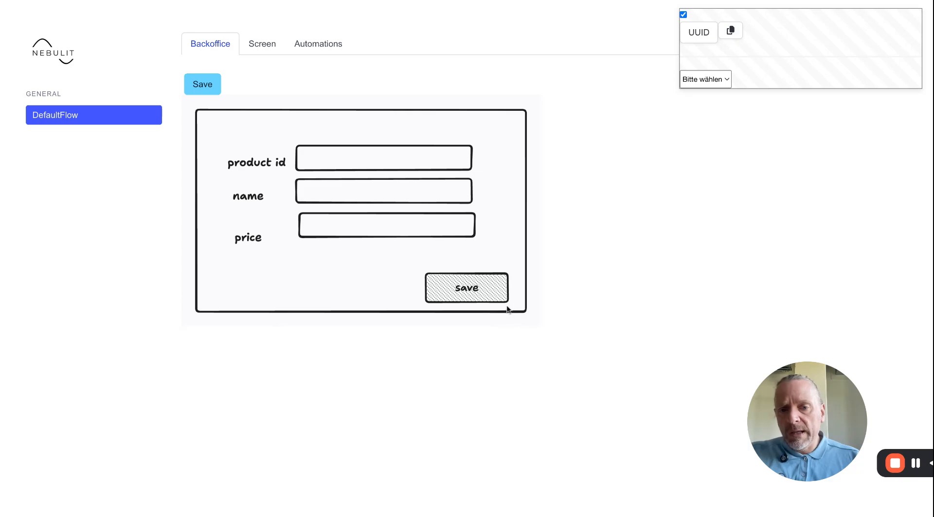
- Submit a product from the Backoffice screen with productId 6c178e71-cd3e-4c1b-b2af-7886a2b096fb, name my-product and price 9.99
click(211, 88)
click(352, 219)
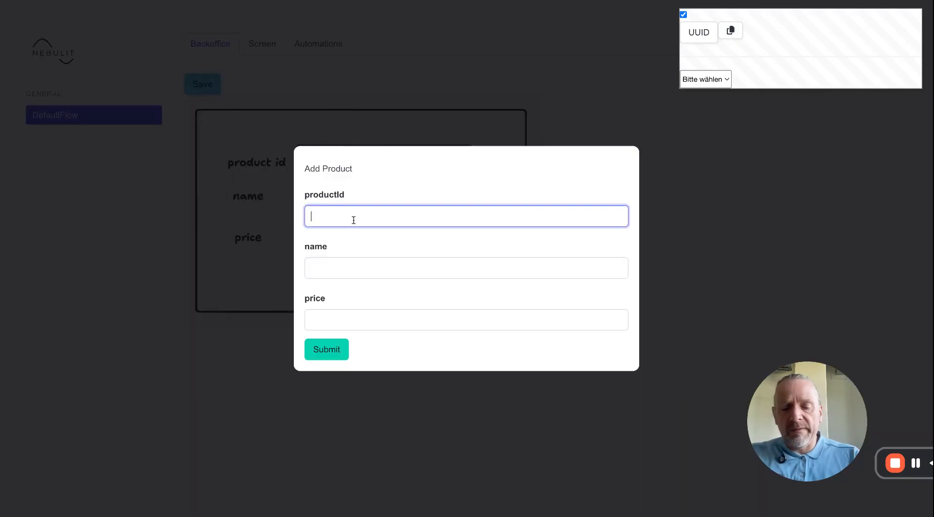
text(6c178e71-cd3e-4c1b-b2af-7886a2b096fb)
click(342, 278)
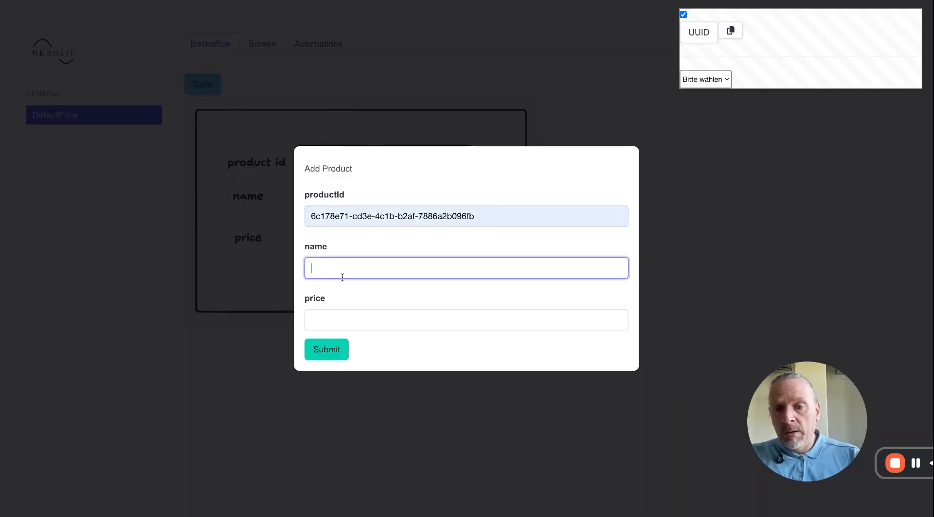
text(my-product)
key(Tab)
text(9.)
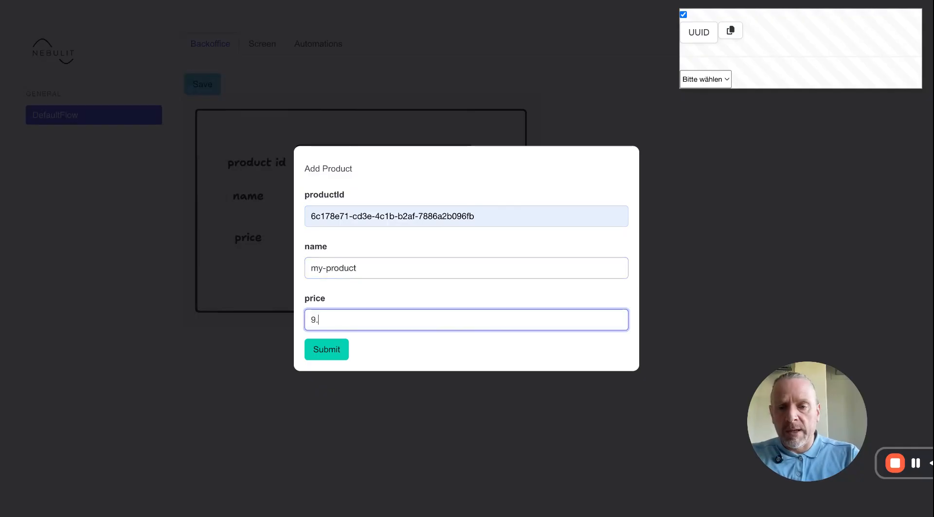
text(99)
click(328, 350)
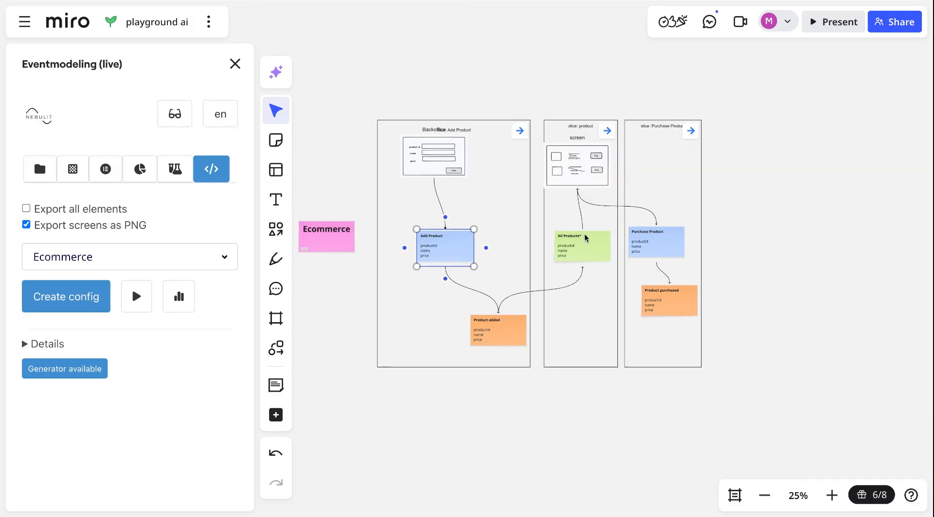
- Save the All Products read model's prototype configuration with MAIN placement and the ProductAddedEvent projection
scroll(585, 237, up, 3)
click(610, 272)
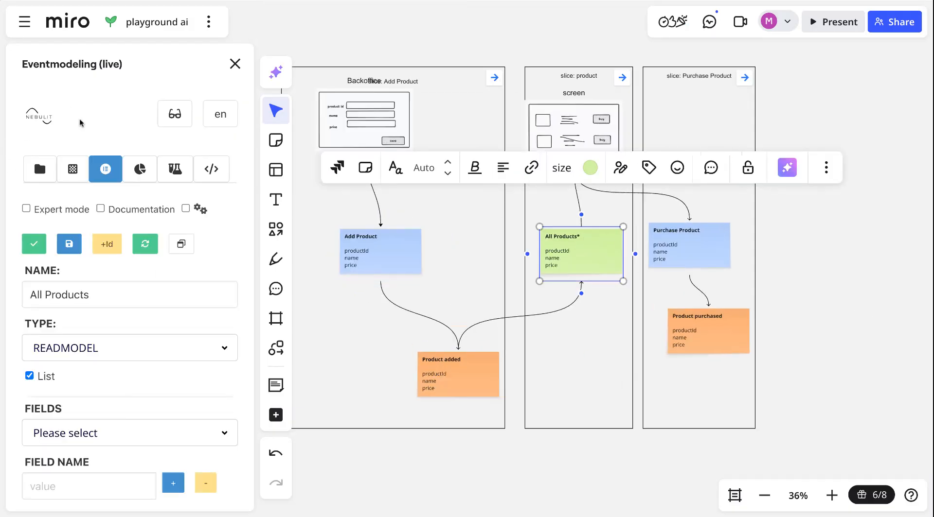
click(120, 211)
click(109, 398)
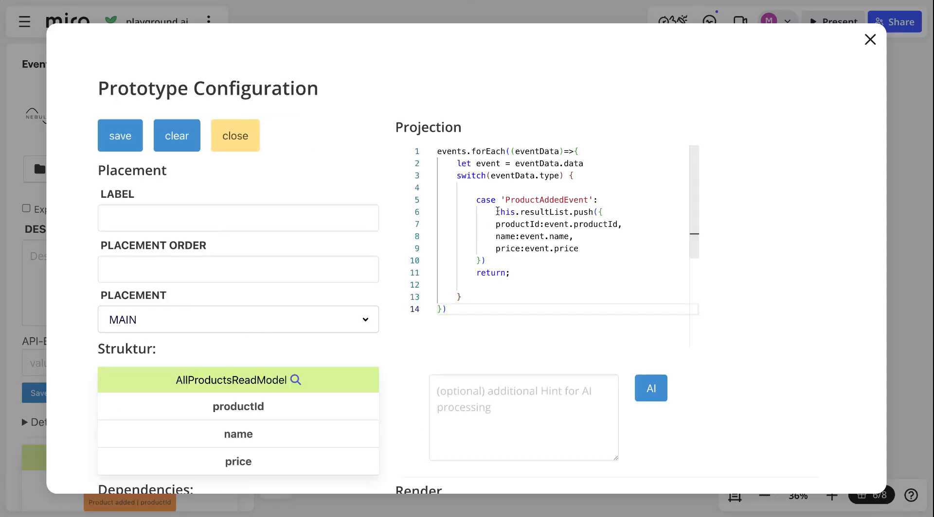
click(130, 143)
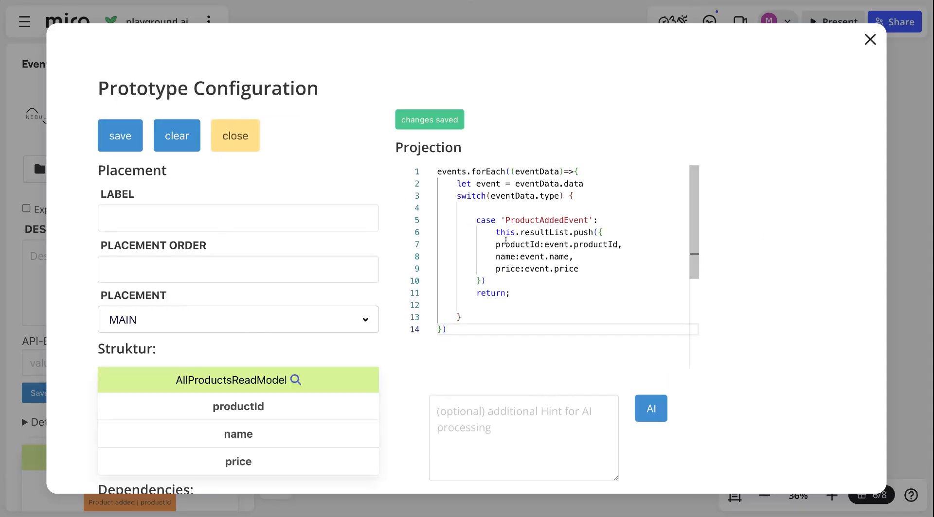
click(870, 39)
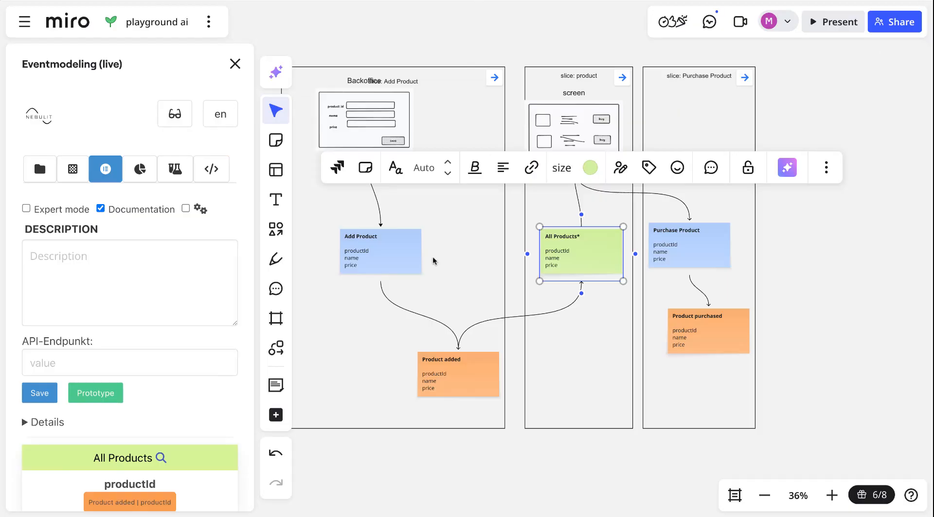
click(579, 107)
click(100, 209)
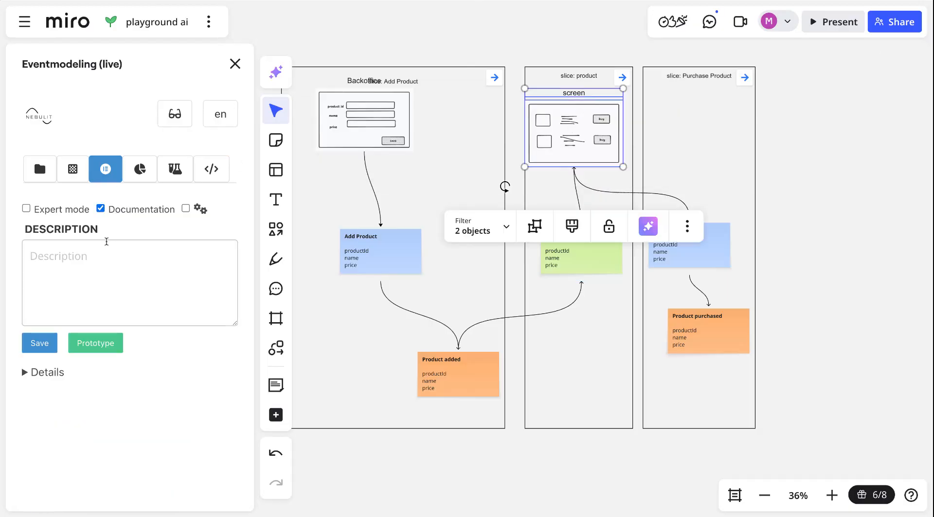
click(93, 341)
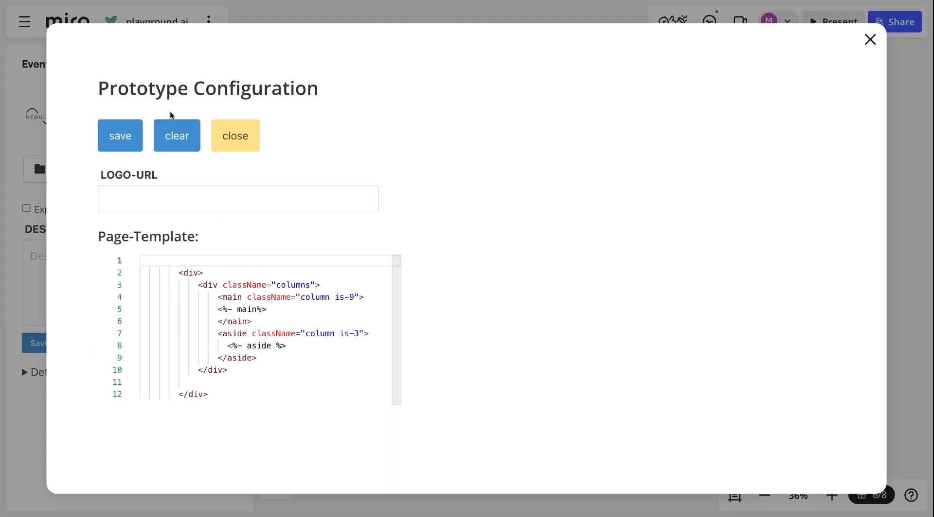
click(870, 40)
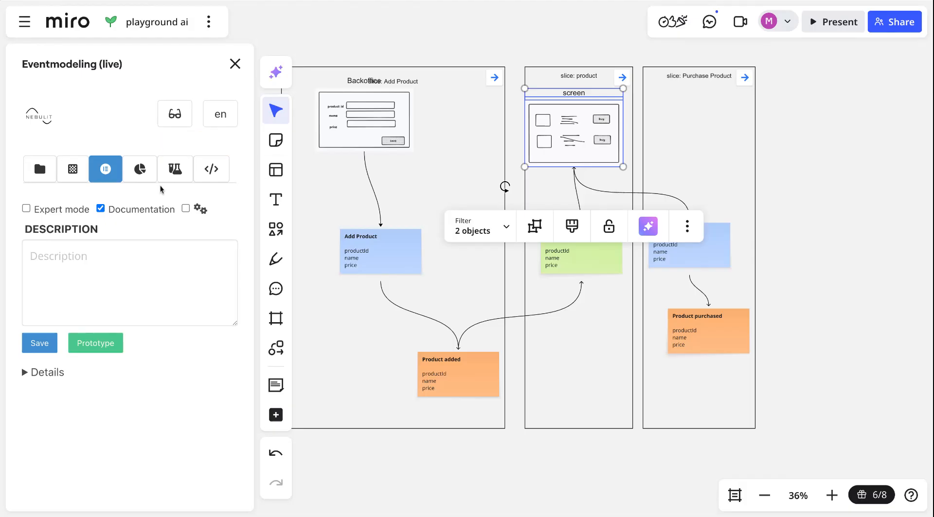
- Rename the selected screen in the product slice to products
click(132, 214)
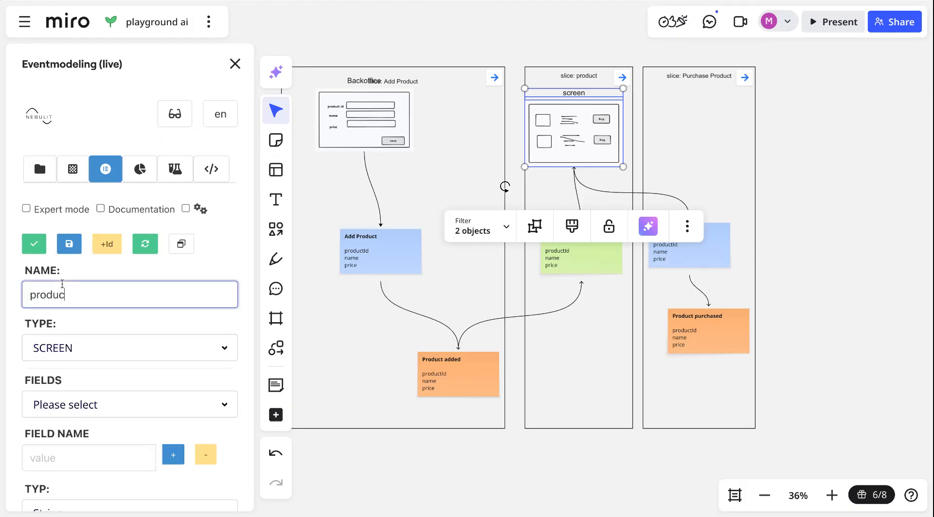
click(844, 151)
- Update the prototype from the renamed model, open its Products screen and select entry 0 under All Products
click(211, 169)
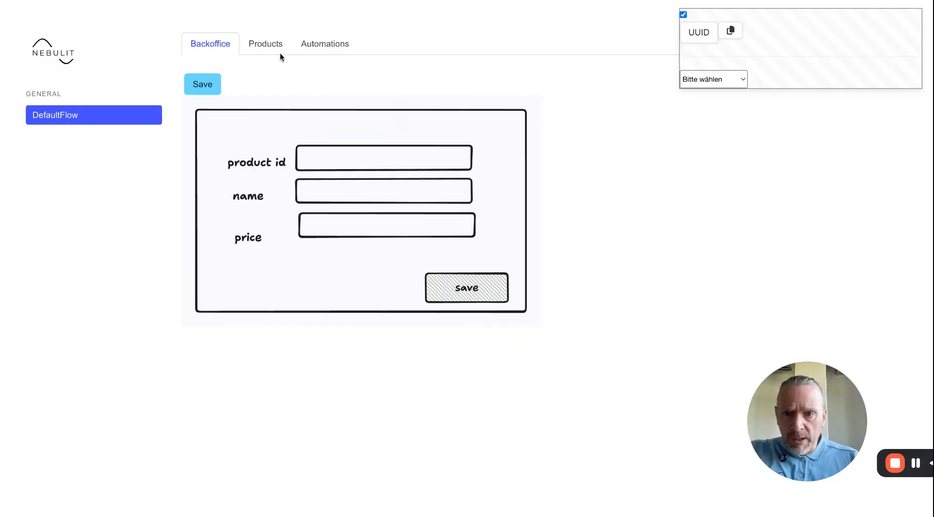
click(268, 44)
click(227, 430)
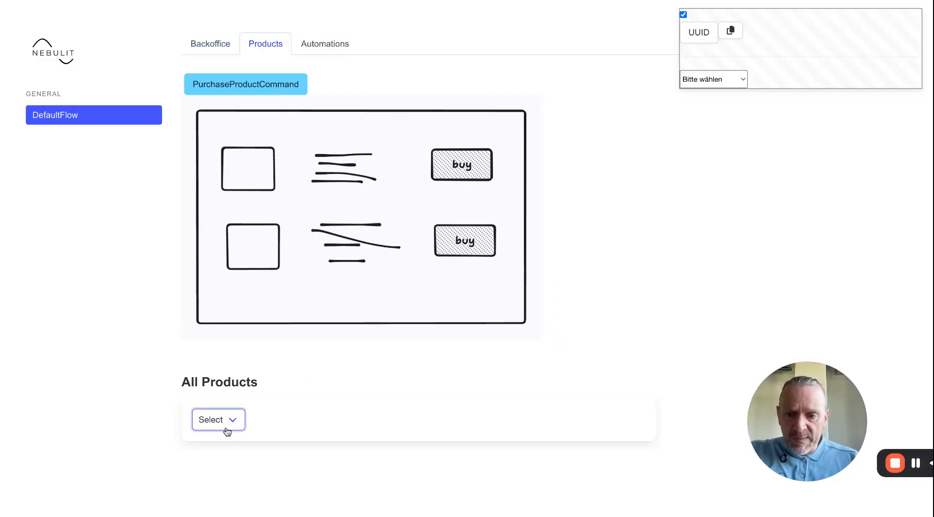
click(227, 433)
scroll(362, 418, down, 1)
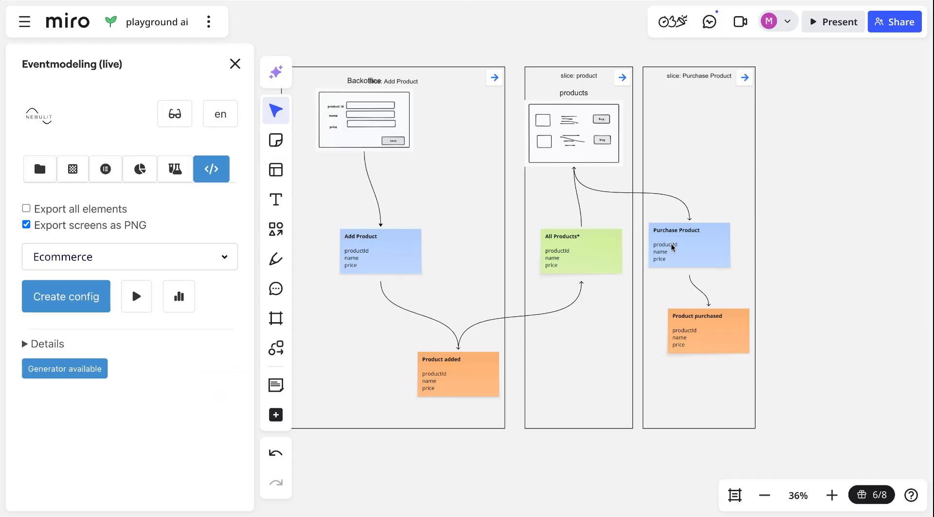
- Set the Purchase Product command's prototype label to Buy and save the configuration
click(672, 247)
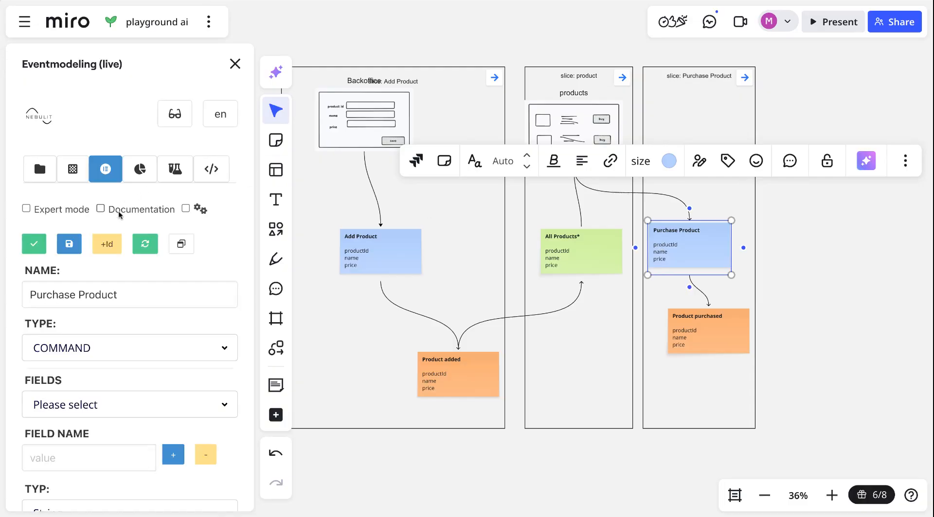
click(118, 212)
click(95, 423)
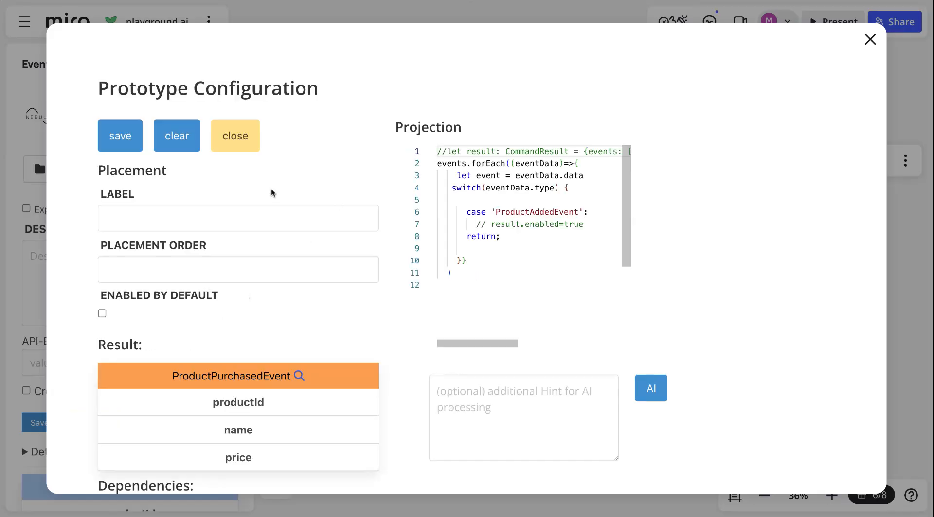
click(172, 213)
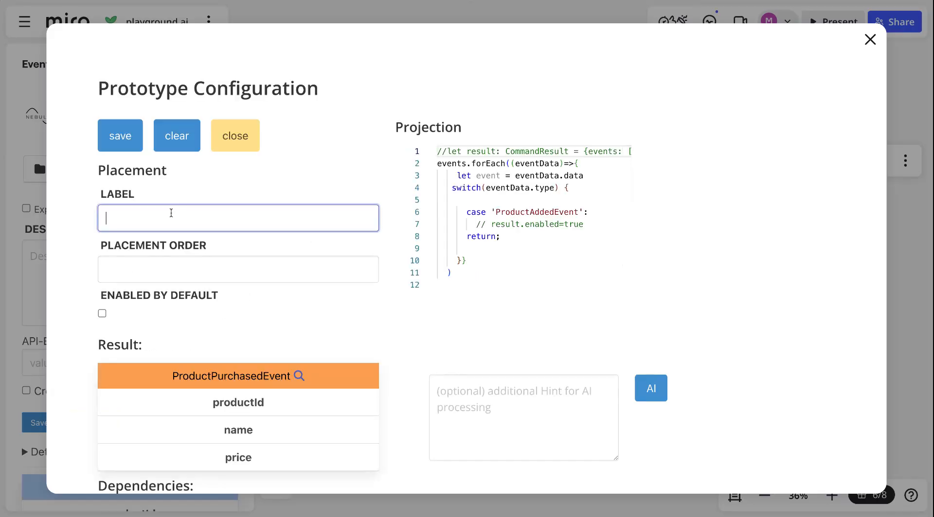
click(130, 148)
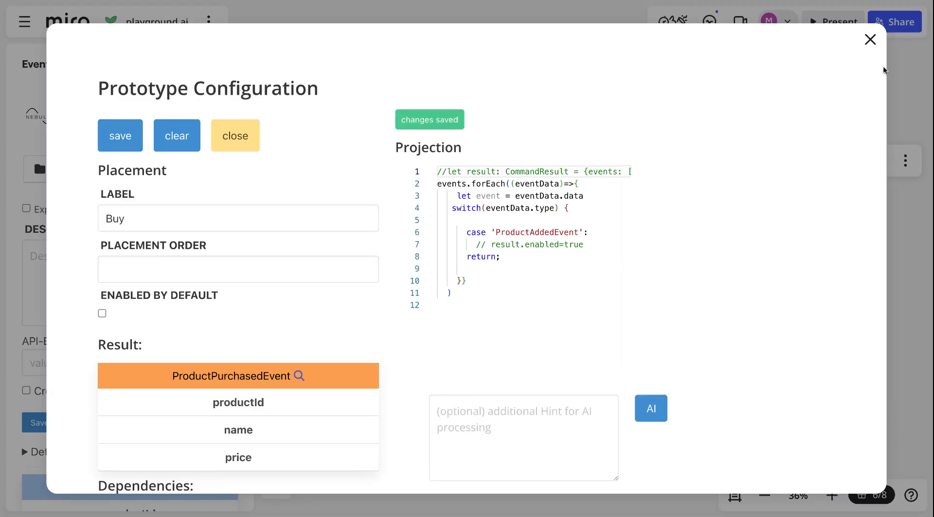
click(870, 42)
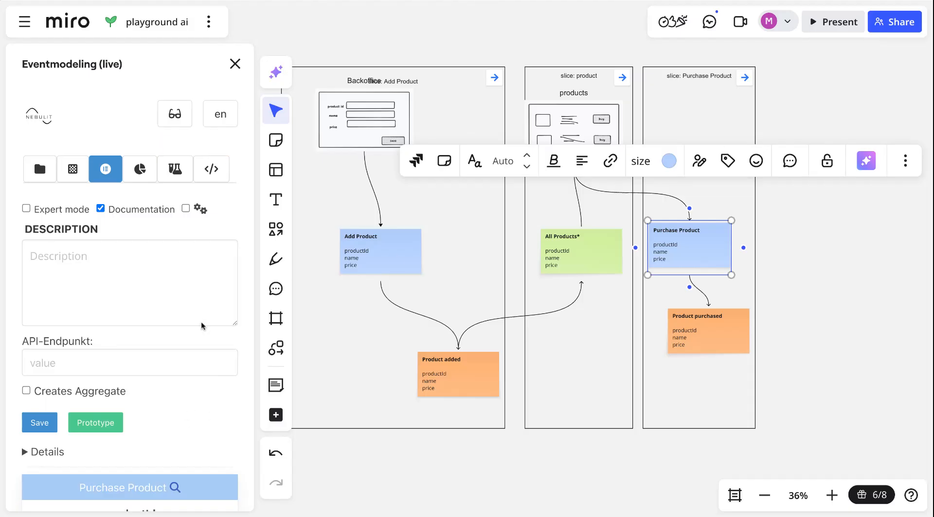
- Submit a purchase from the updated prototype's Products screen with productId 16edab55-aa45-4e27-aaad-da81269c6008, name product and price 9.99
click(211, 169)
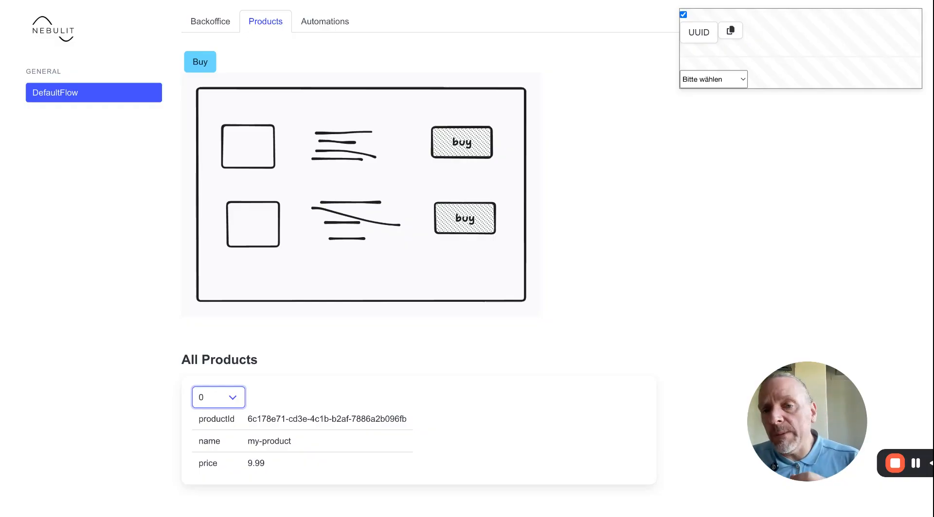
click(210, 67)
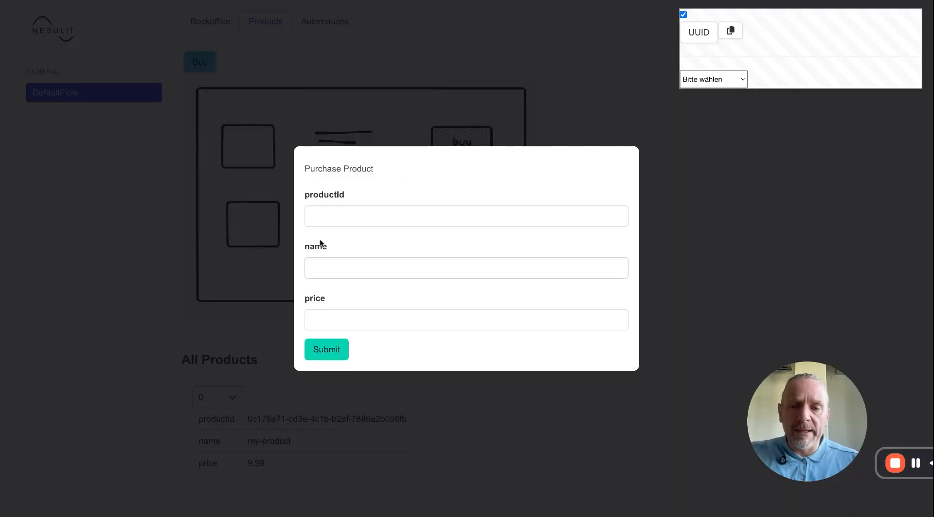
click(352, 217)
text(16edab55-aa45-4e27-aaad-da81269c6008)
click(343, 267)
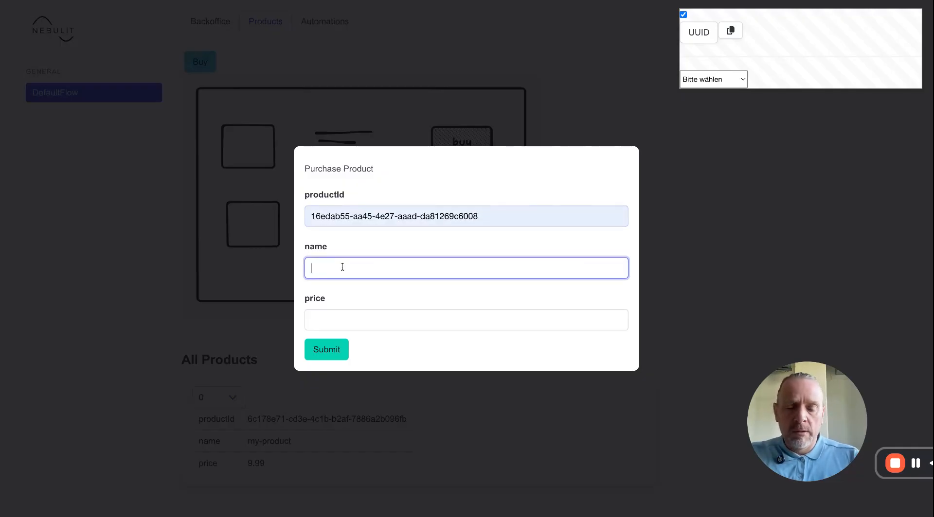
key(Tab)
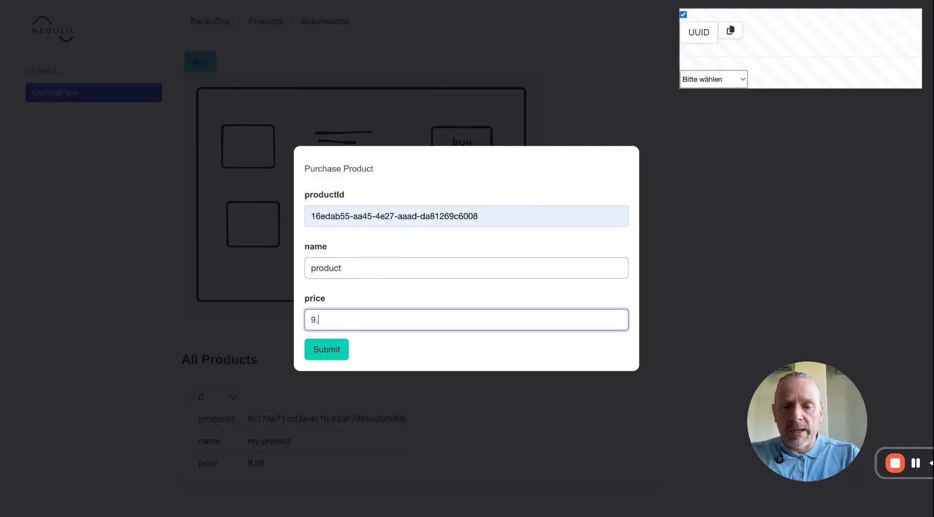
text(9.99)
click(323, 346)
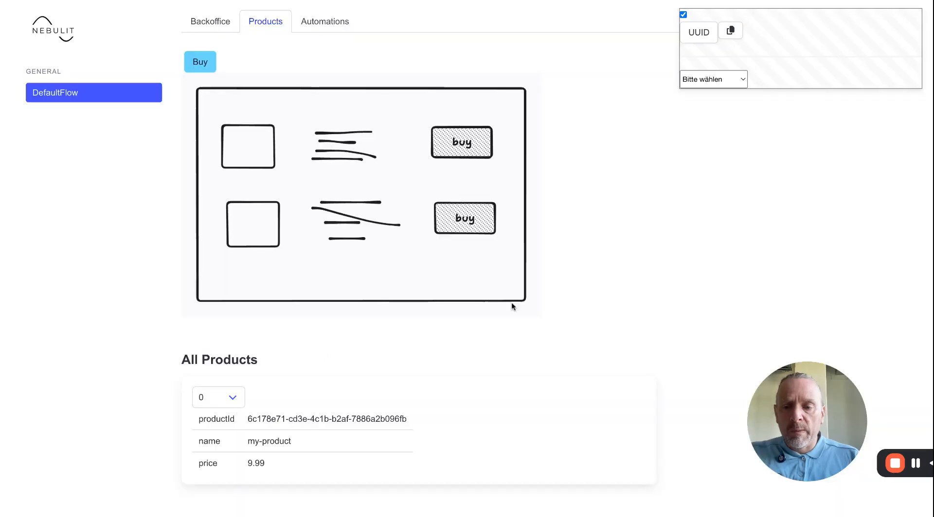
- Examine the events stored for DefaultAggregate in the prototype's event viewer and return to the Backoffice screen
click(706, 82)
click(709, 91)
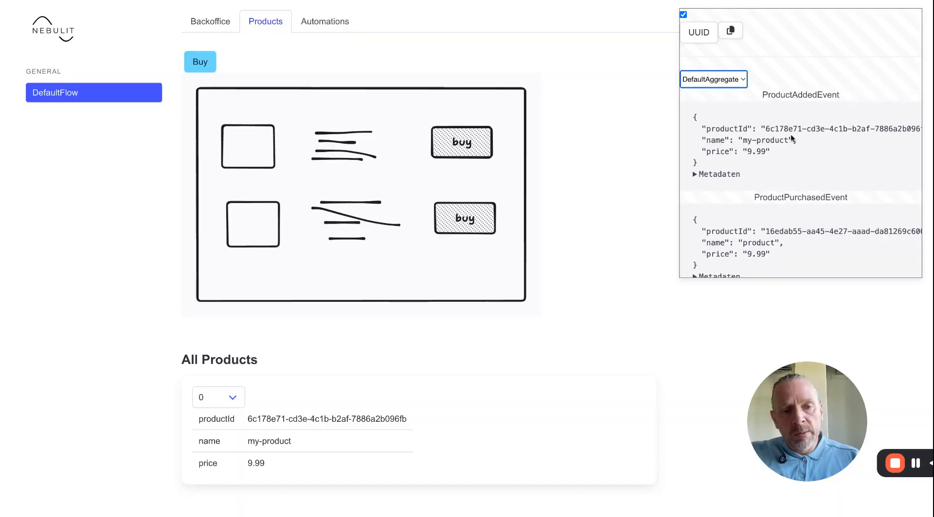
scroll(762, 149, down, 1)
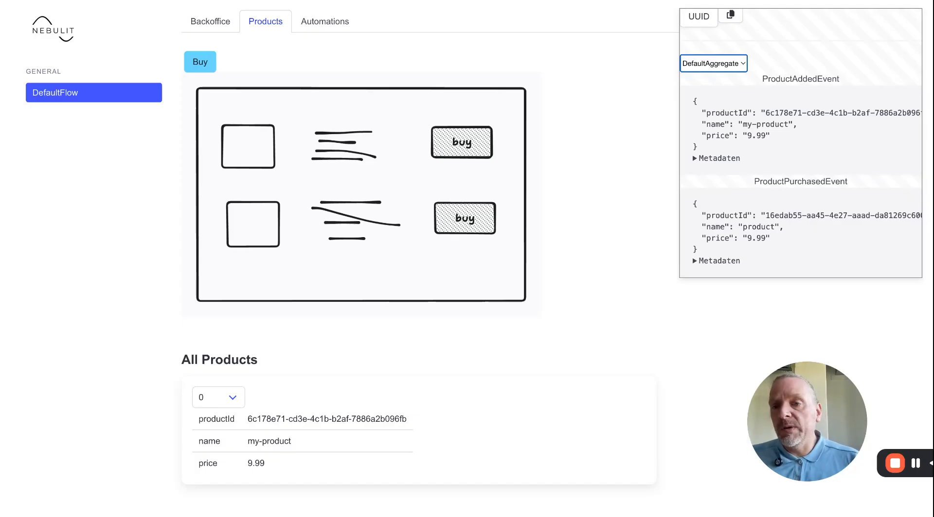
click(210, 15)
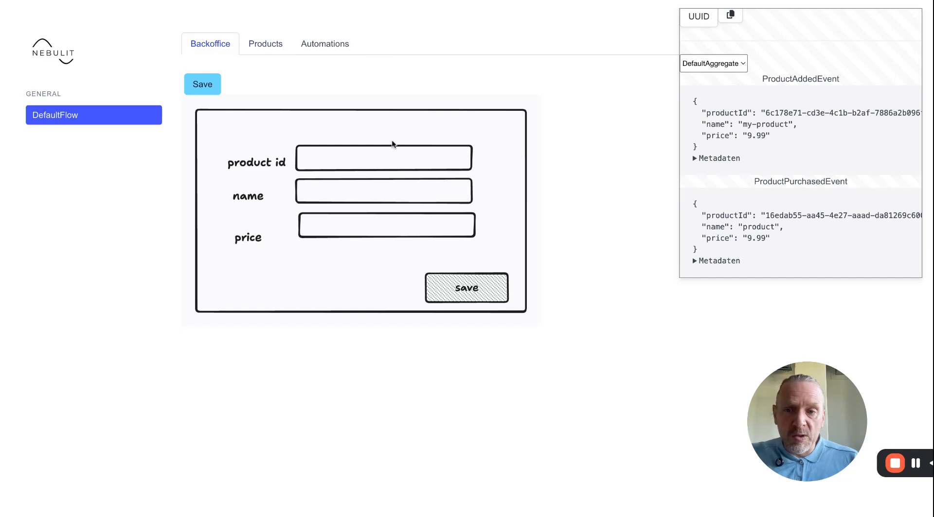